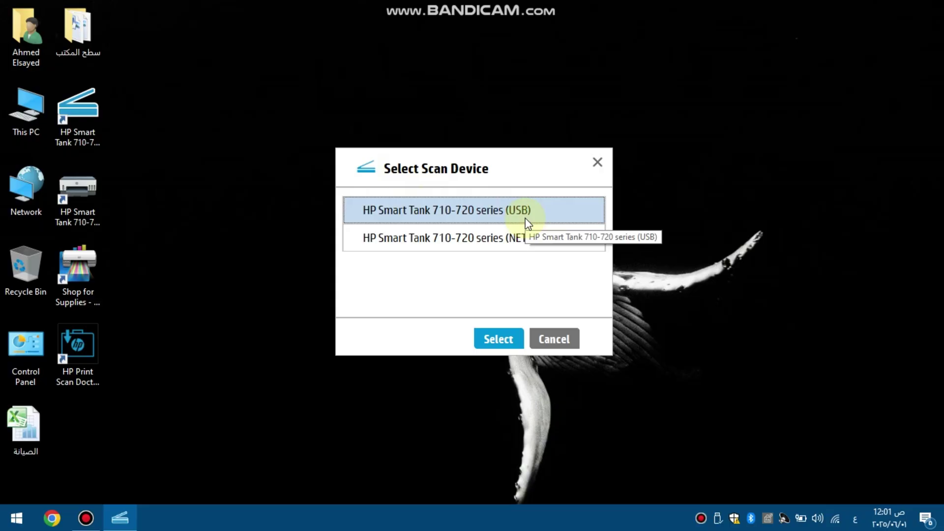
Choose the USB connection of the HP Smart Tank 710-720 series as the scan device.
left_click(530, 245)
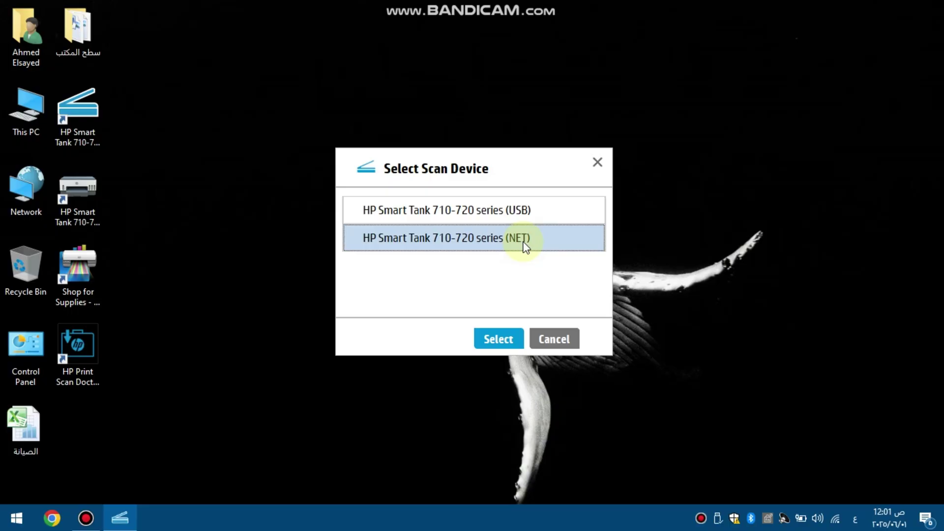
left_click(513, 212)
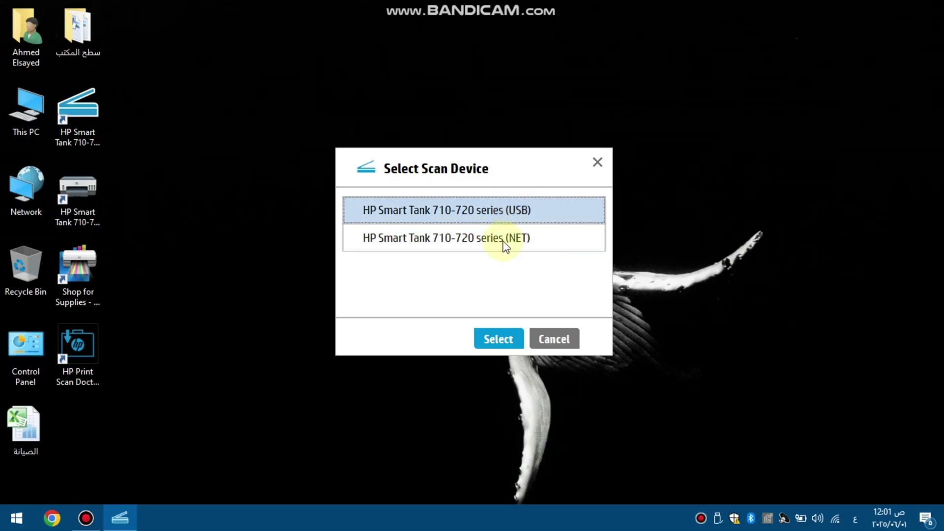
left_click(498, 339)
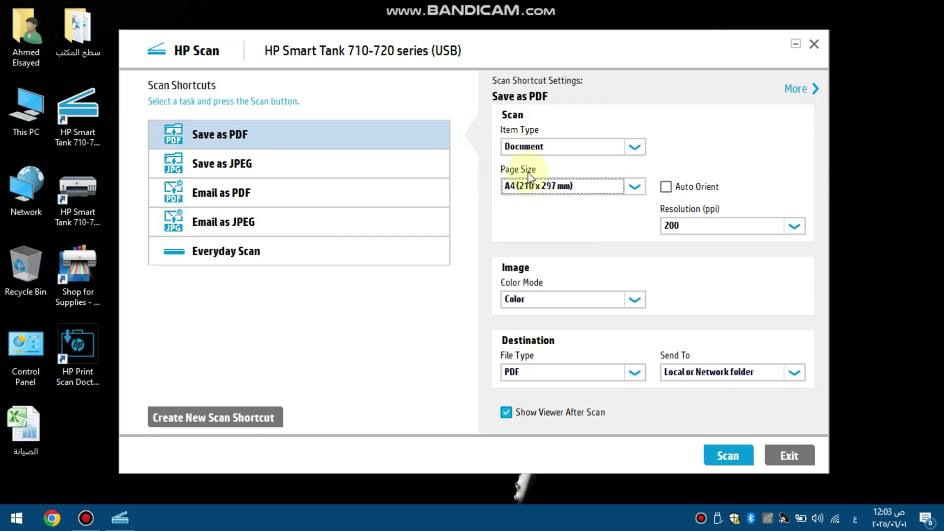
Scan the document as a PDF with A4 page size, 300 ppi resolution and Color mode.
left_click(510, 190)
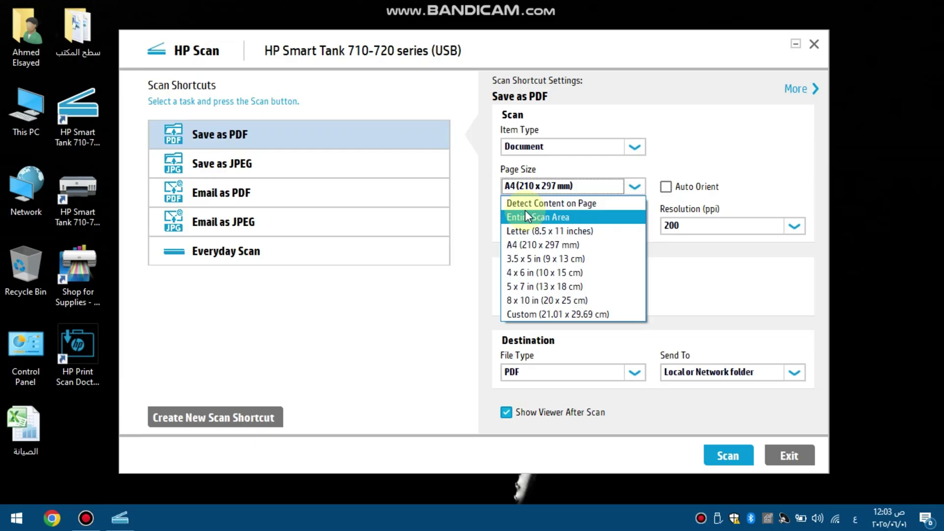
left_click(524, 242)
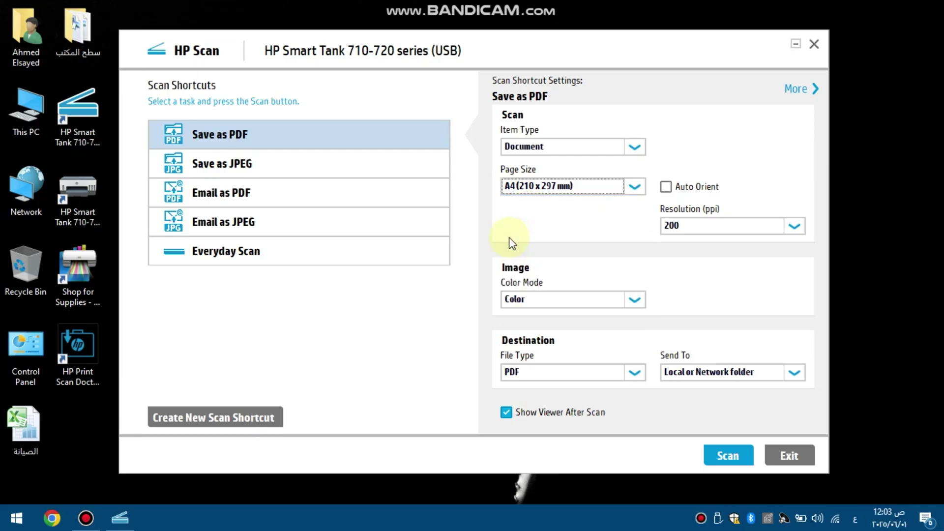
left_click(695, 226)
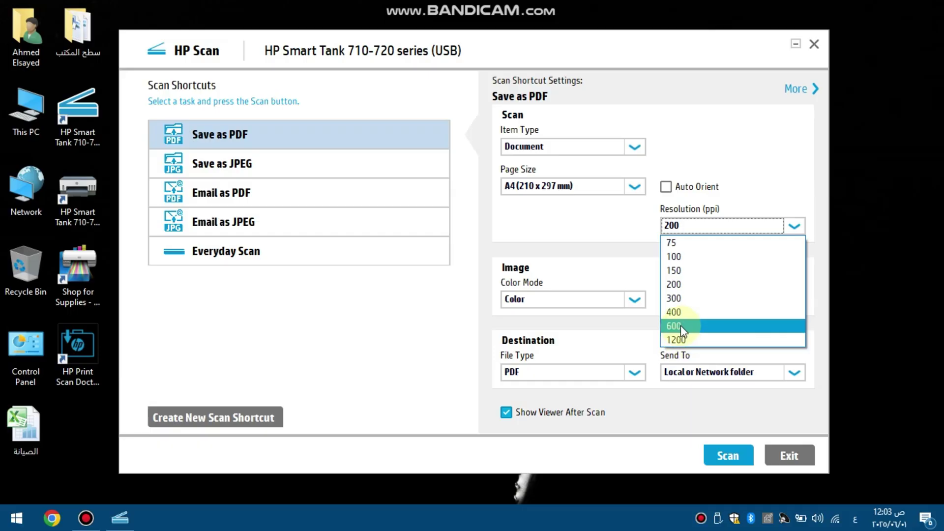
left_click(690, 300)
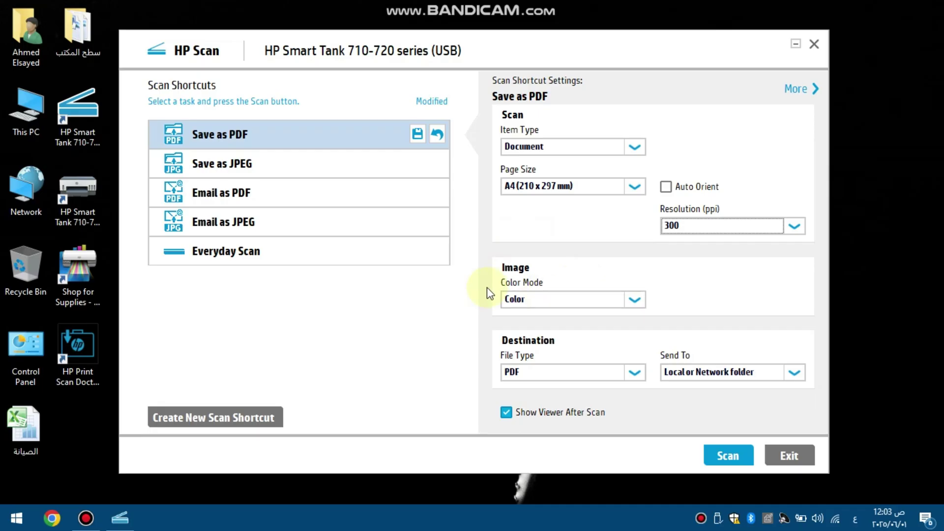
left_click(521, 301)
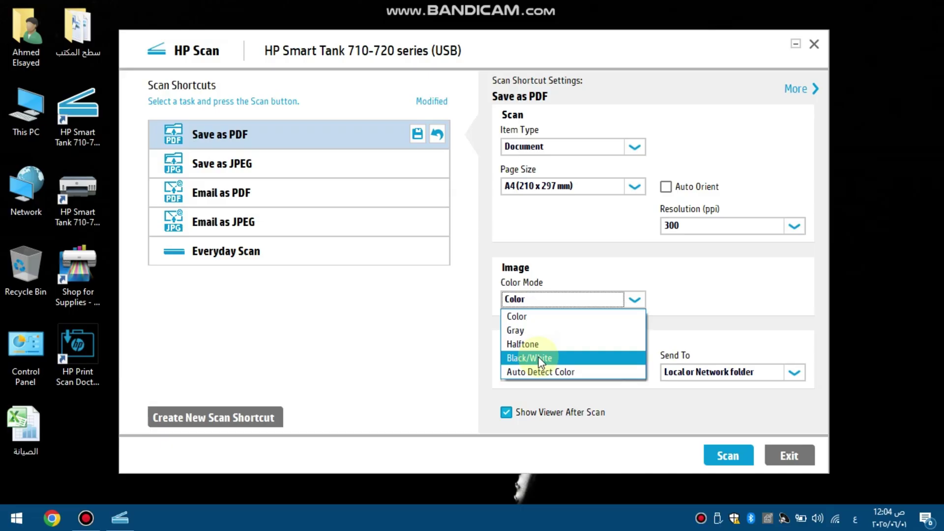
left_click(529, 317)
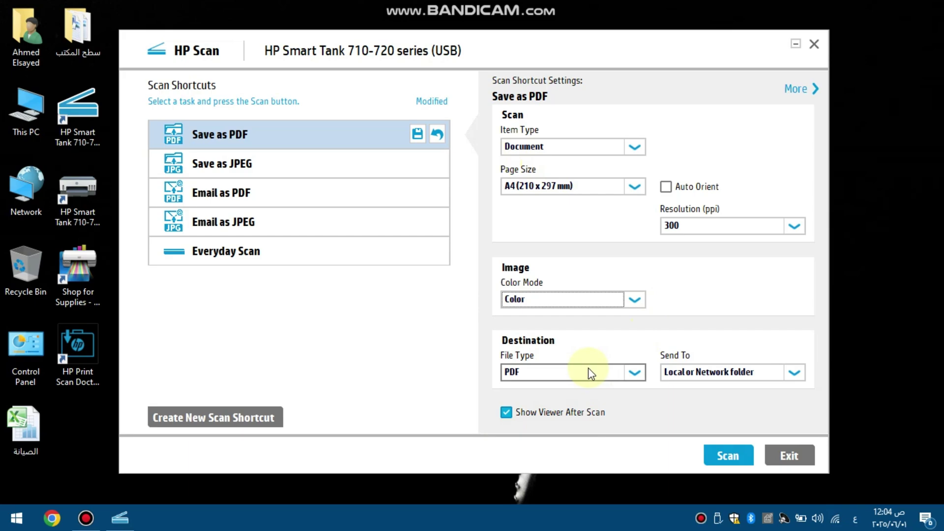
left_click(725, 456)
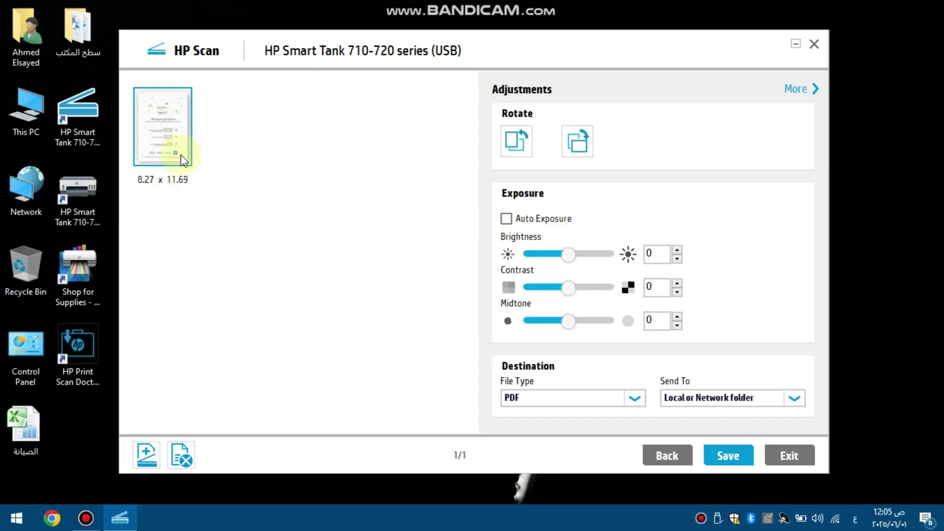
Rotate the scanned page counterclockwise in quarter turns through one full turn.
left_click(511, 137)
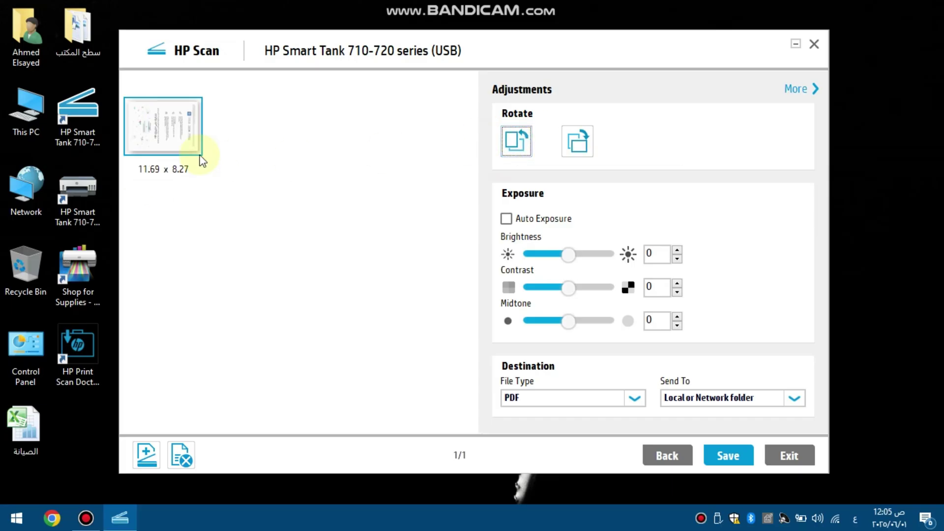
left_click(516, 148)
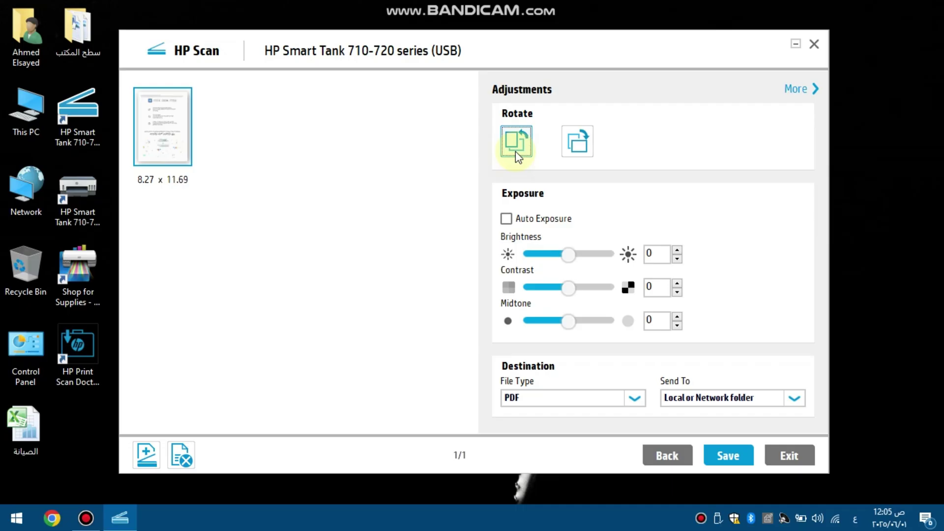
left_click(515, 147)
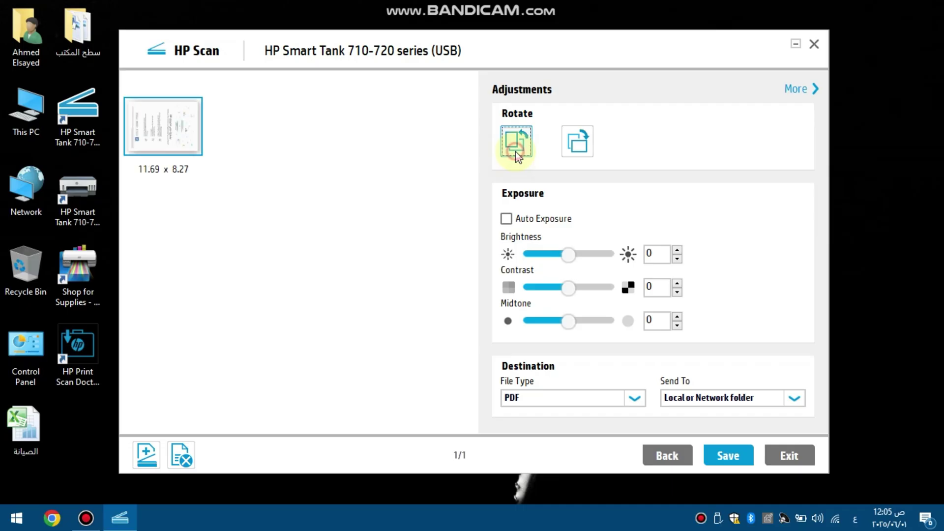
left_click(515, 152)
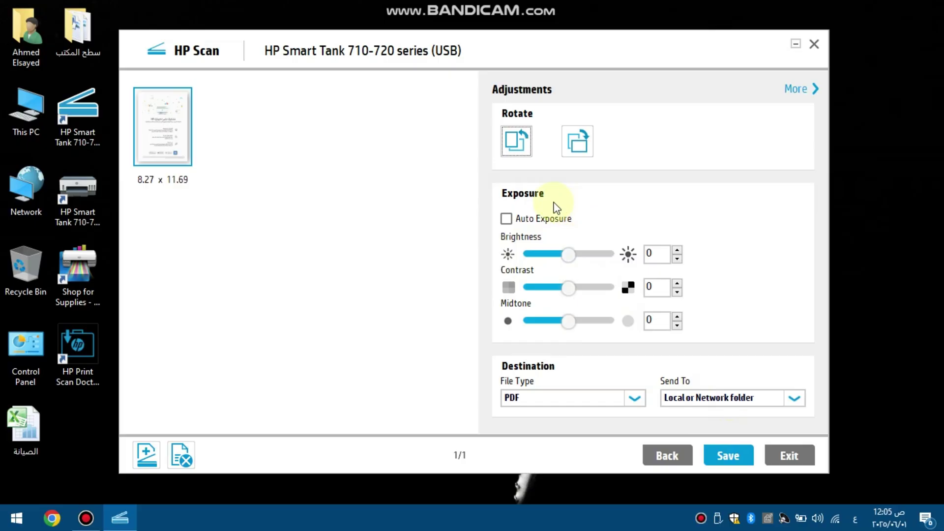
Save the scanned page to the Desktop as a PDF named Scan.
left_click(717, 462)
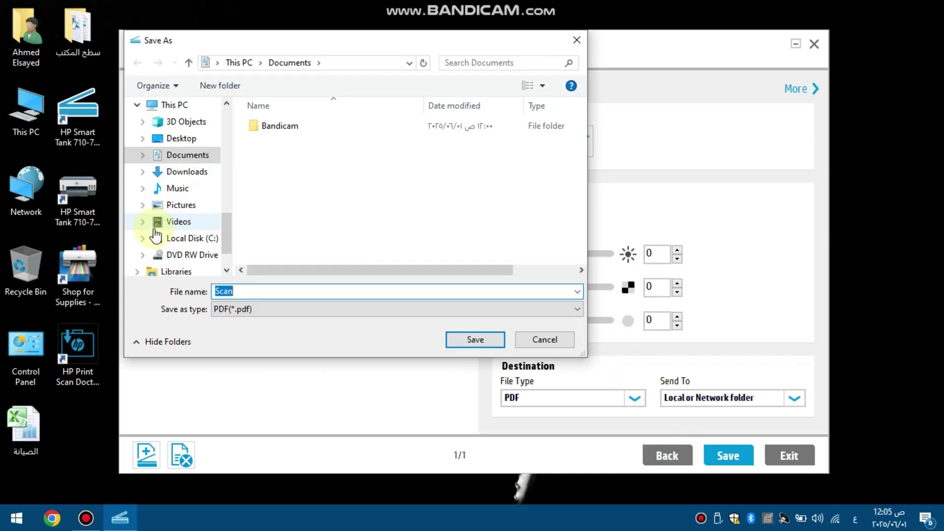
left_click(192, 142)
left_click(465, 336)
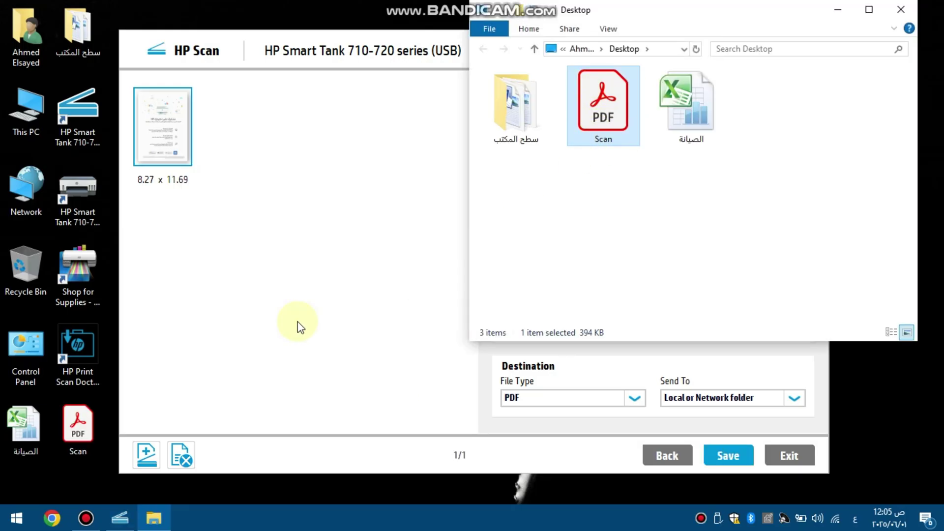
Open the Scan PDF from the desktop, look through its page, and close it together with the Desktop folder window.
double_click(81, 440)
double_click(81, 440)
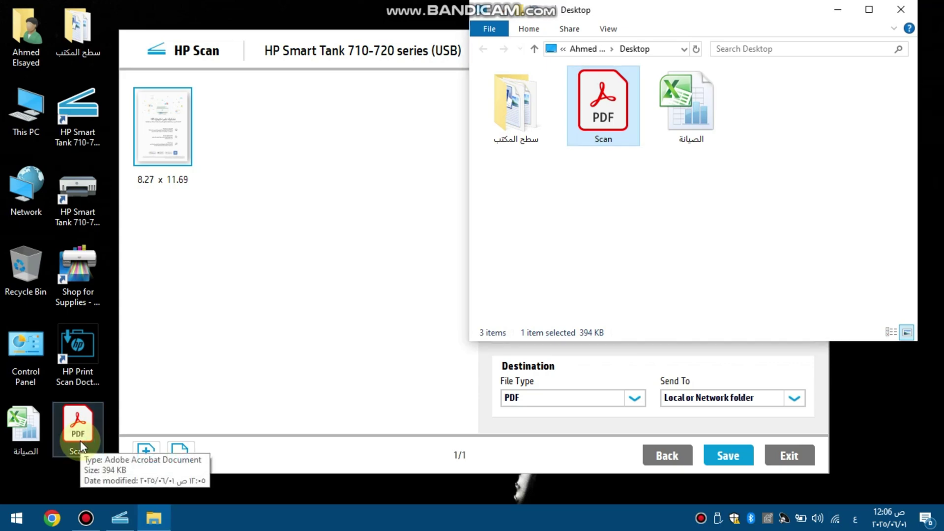
scroll(422, 303, "down", 5)
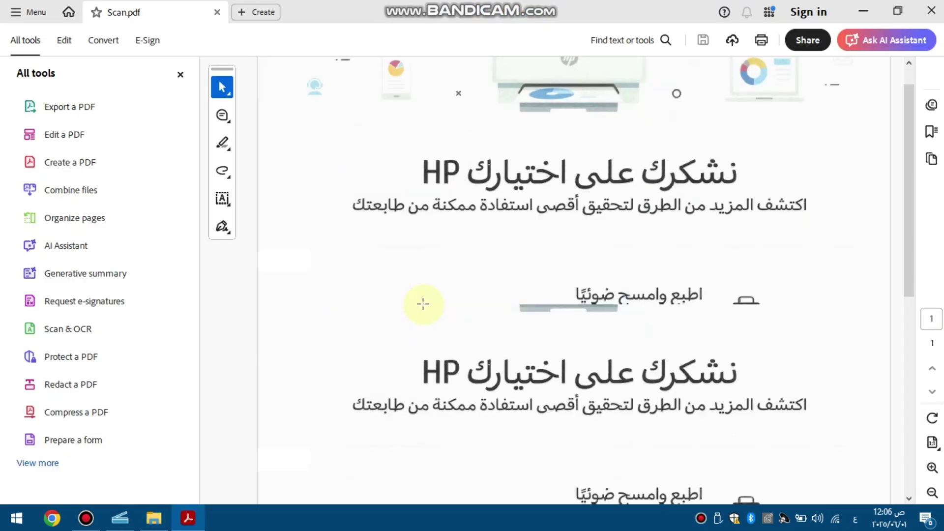
scroll(423, 303, "down", 3)
scroll(422, 303, "up", 8)
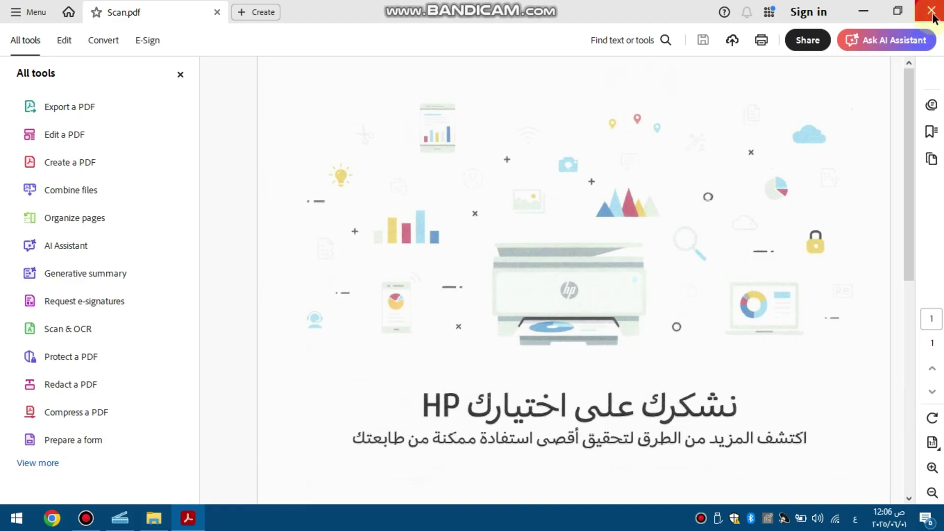
left_click(934, 19)
left_click(904, 14)
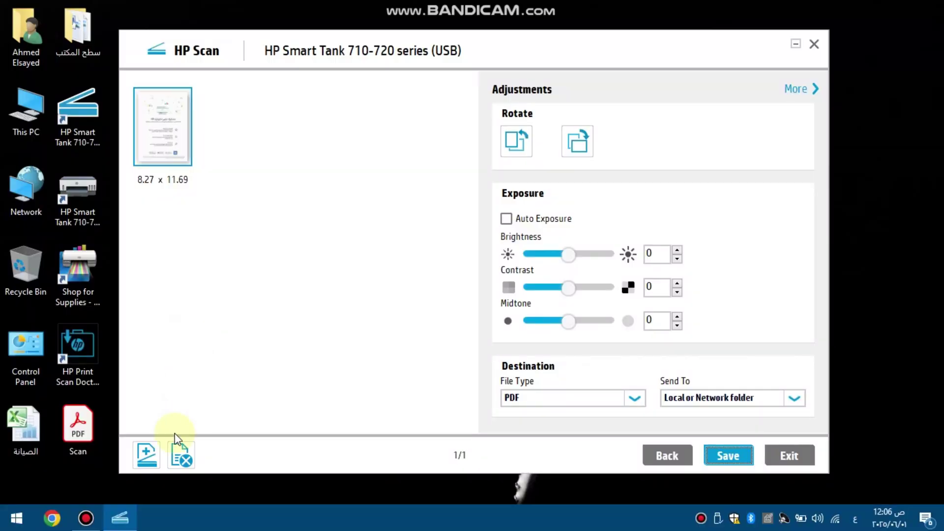
Scan two more pages into the current document using the existing A4 and Color settings.
left_click(147, 452)
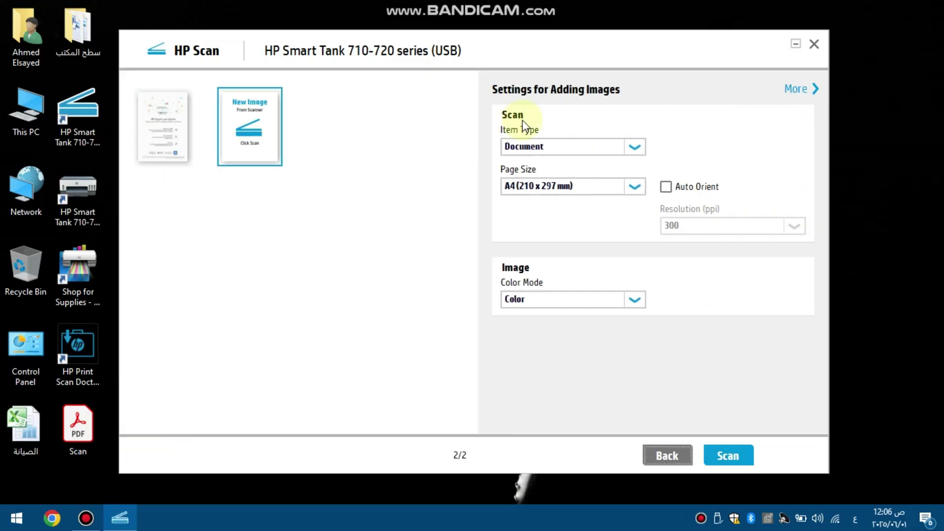
left_click(738, 449)
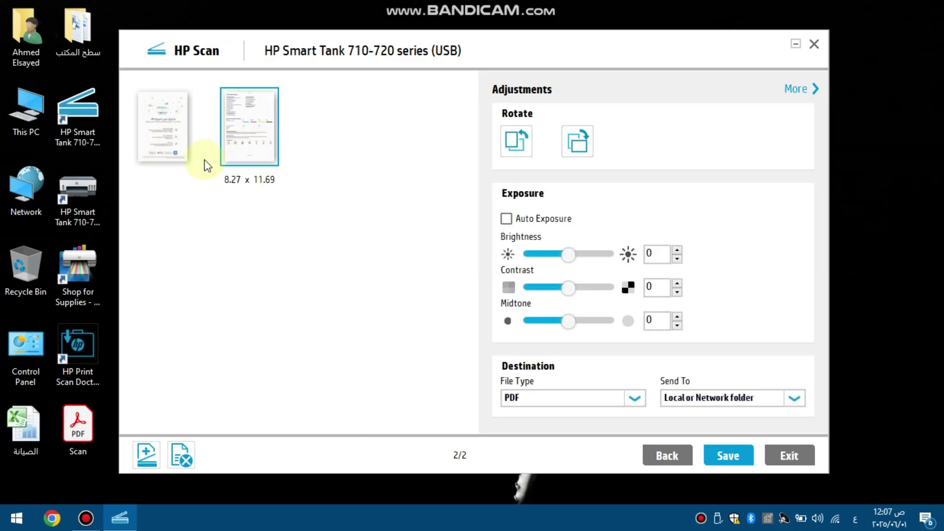
left_click(155, 452)
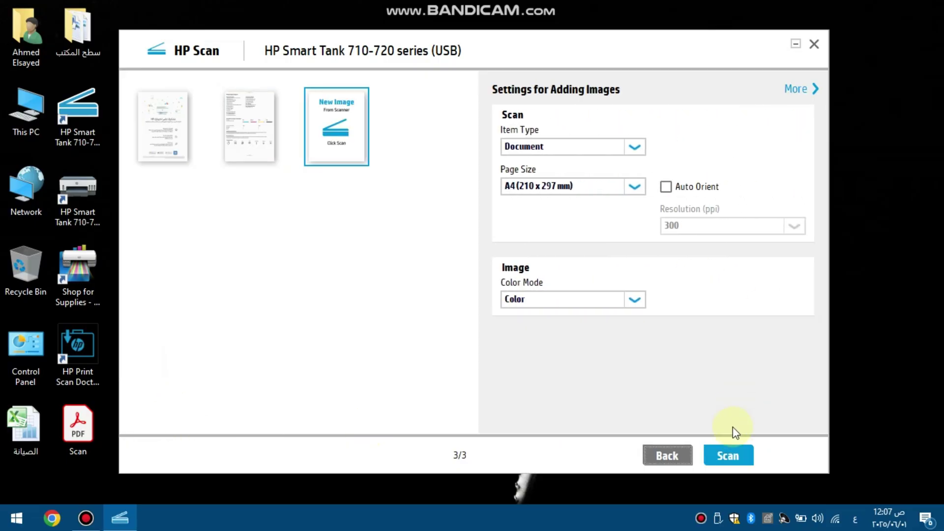
left_click(729, 459)
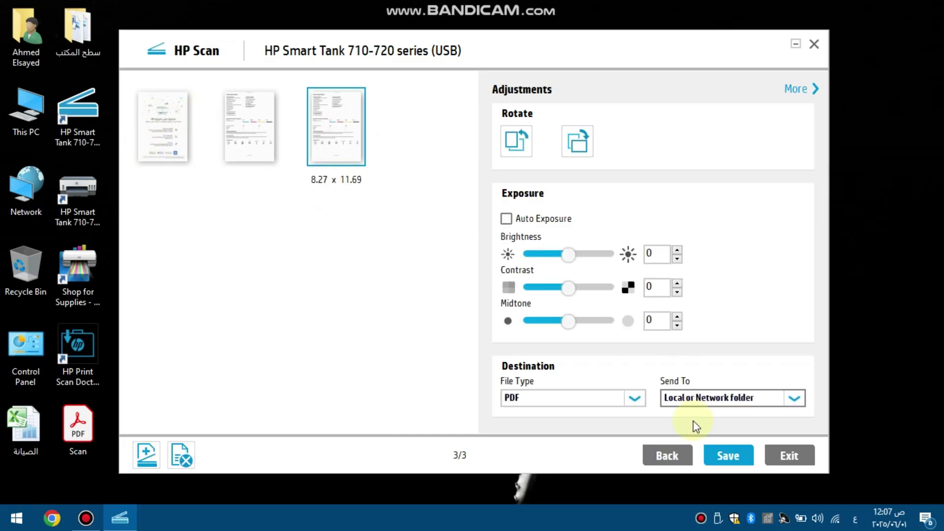
Save the three-page scan to the Desktop as a PDF named Scan1.
left_click(720, 457)
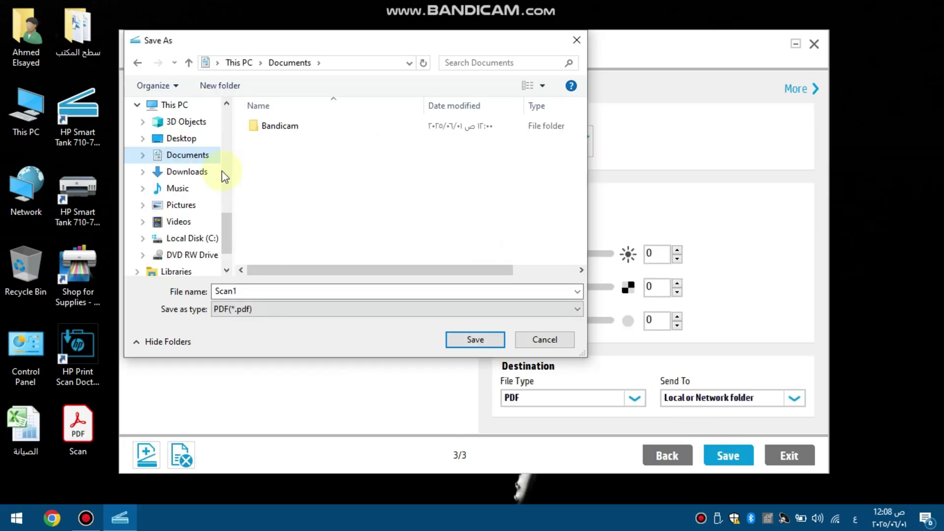
left_click(189, 141)
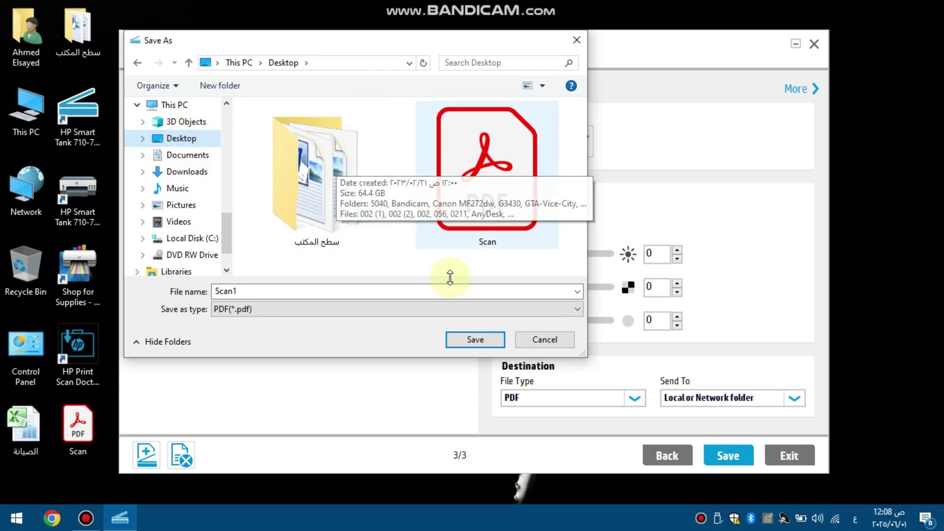
left_click(475, 339)
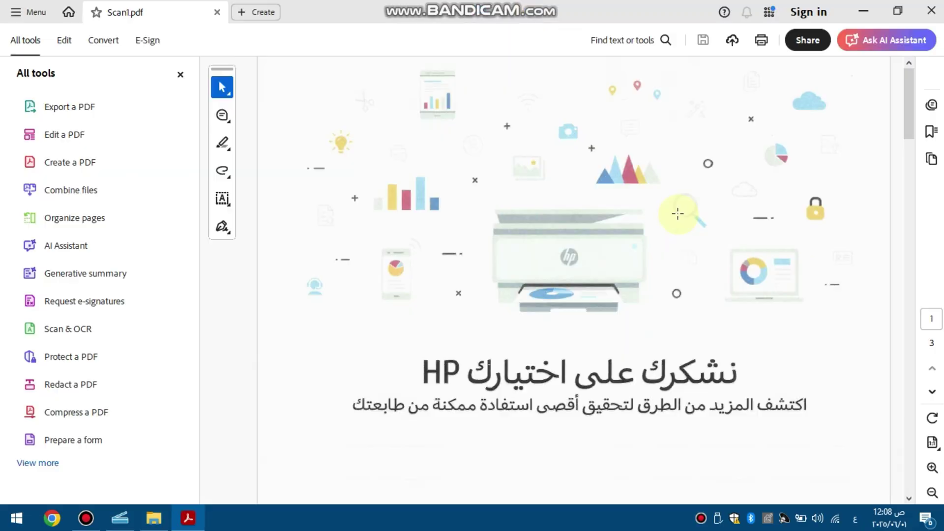
Look through all pages of the Scan1 PDF to the end and close it.
scroll(678, 213, "down", 3)
scroll(678, 213, "down", 15)
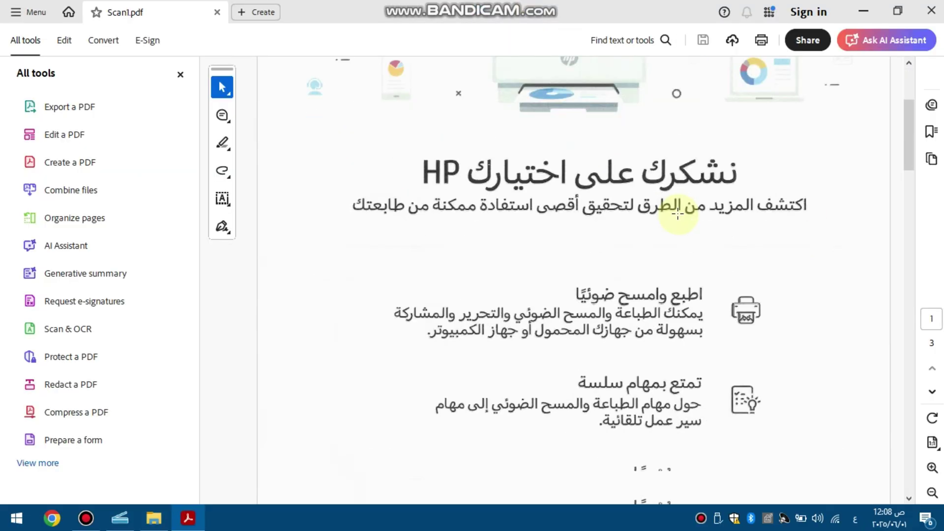
scroll(677, 213, "down", 15)
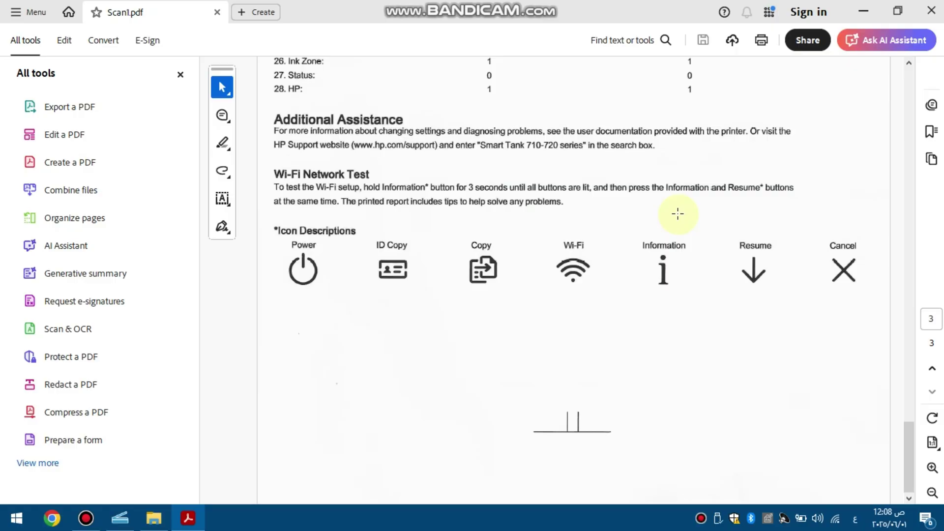
left_click(925, 15)
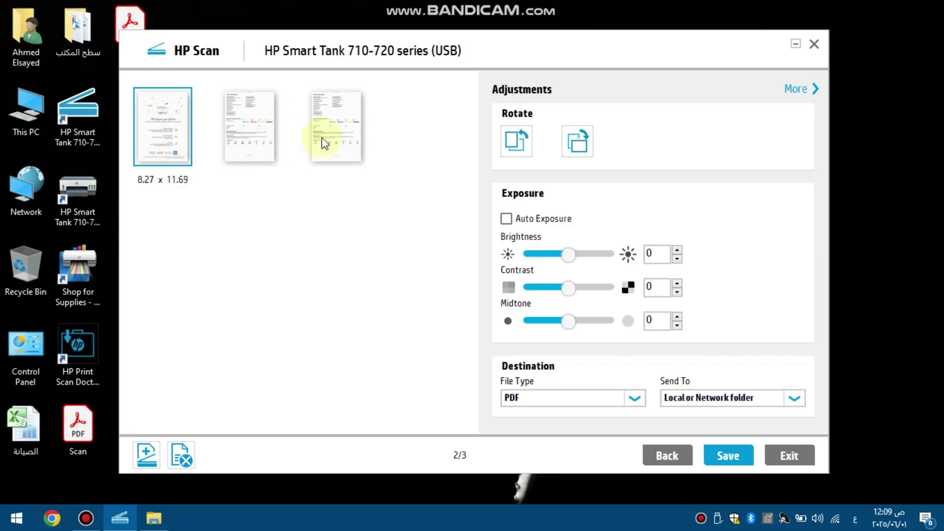
Mark the second scanned page for deletion from the document.
left_click(259, 141)
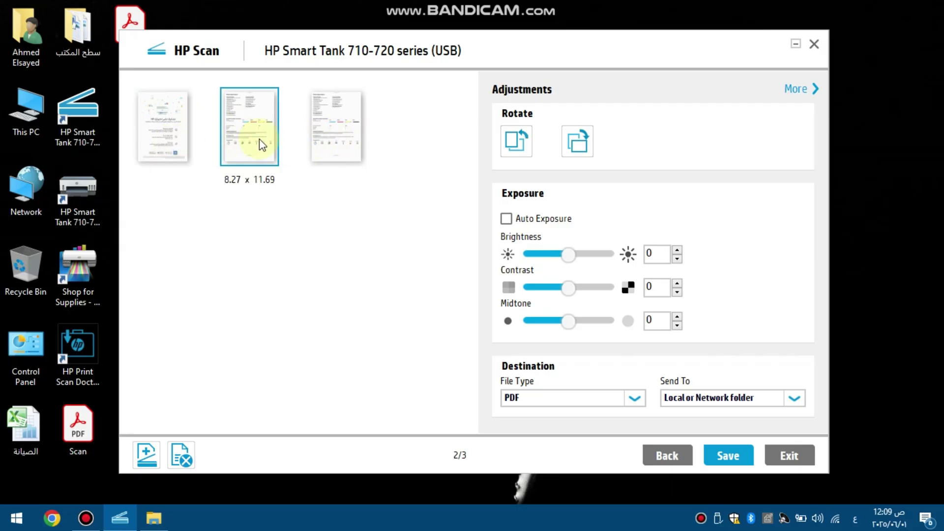
left_click(176, 462)
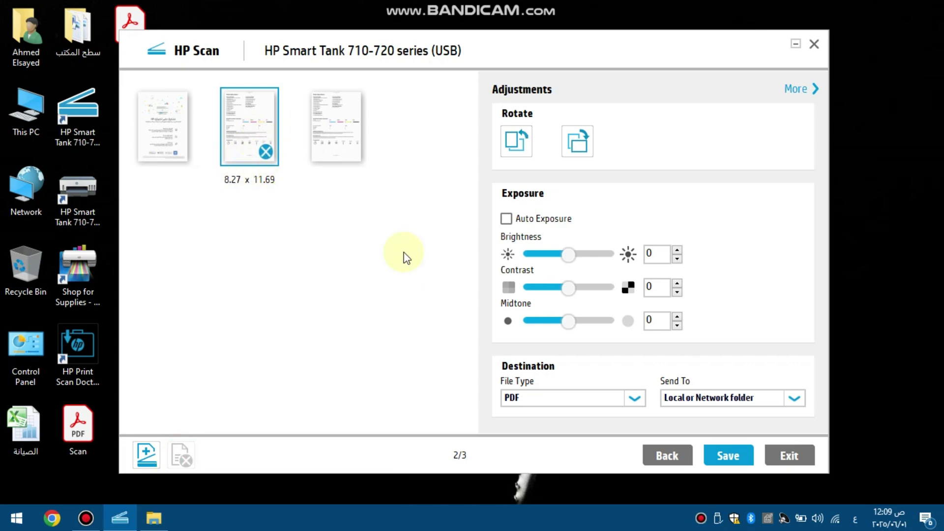
Save the remaining pages in Documents as a PDF named Scan and open the saved file.
left_click(742, 459)
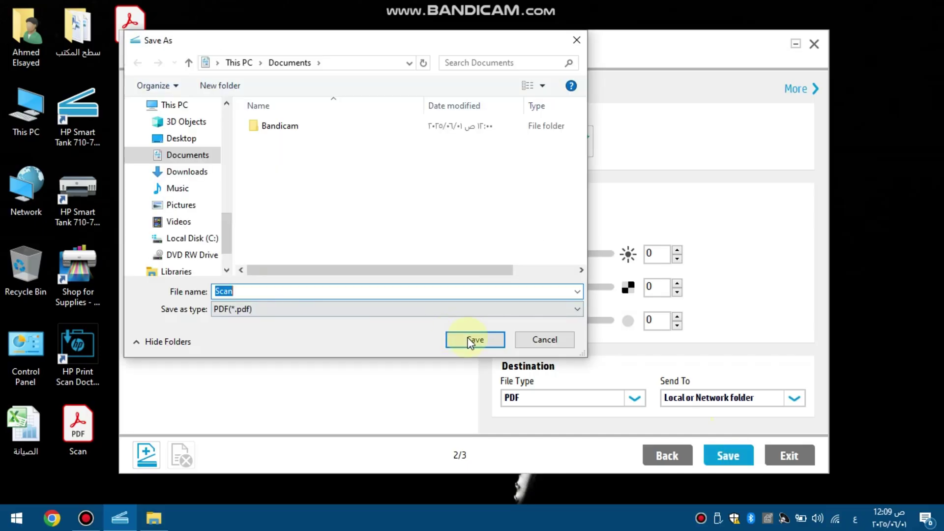
left_click(472, 339)
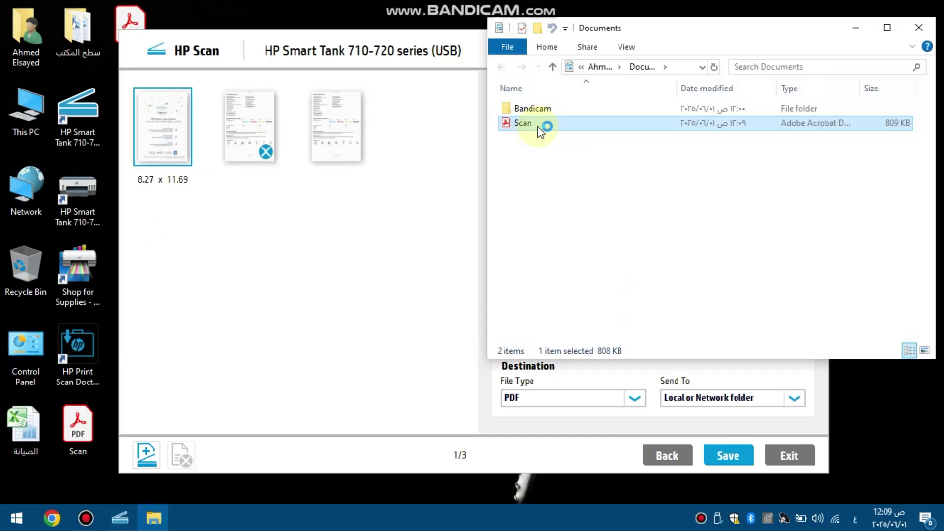
double_click(538, 126)
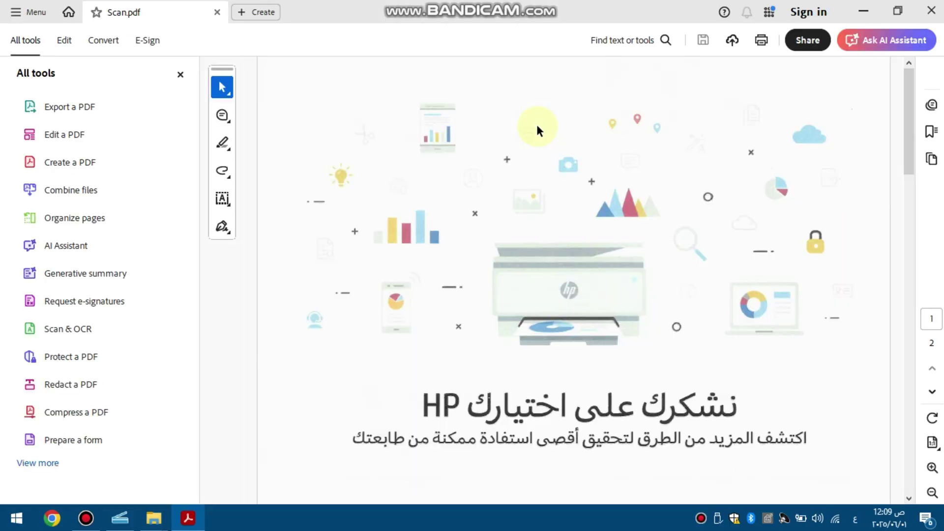
Look through the pages of the Scan PDF to the end and close it along with the Documents folder window.
scroll(559, 195, "down", 2)
left_click(559, 194)
scroll(559, 193, "down", 7)
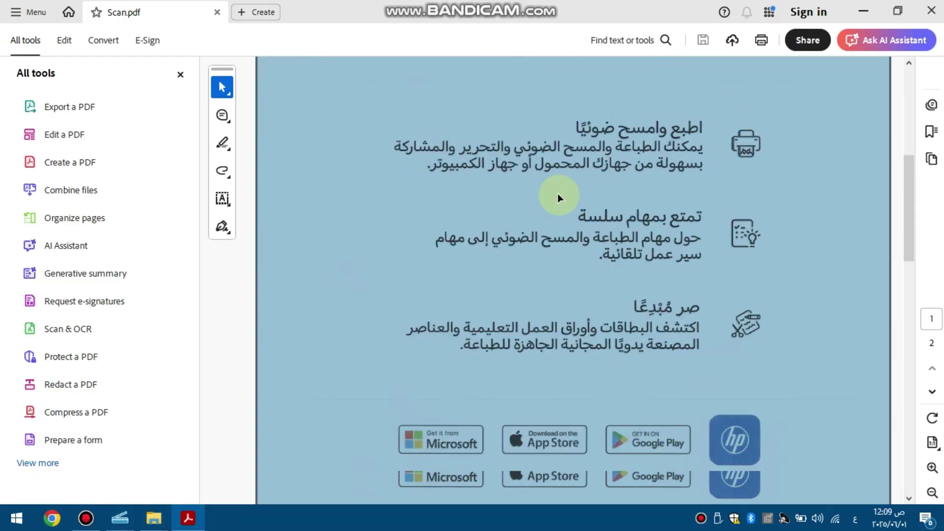
scroll(557, 193, "down", 10)
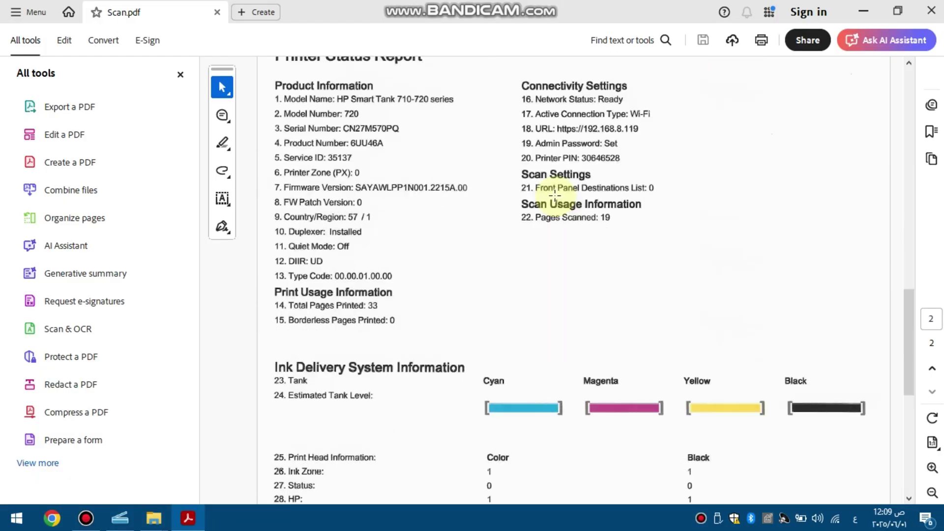
scroll(558, 195, "down", 8)
scroll(811, 295, "up", 1)
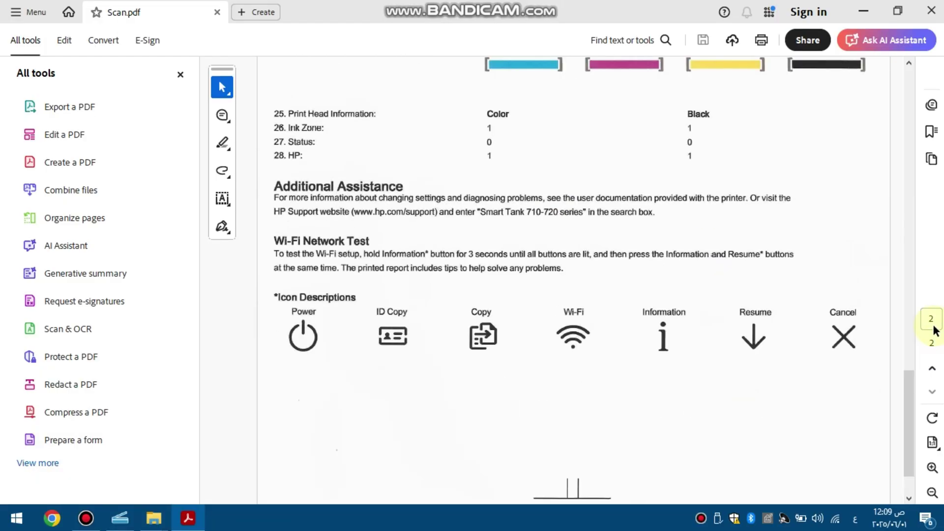
left_click(930, 11)
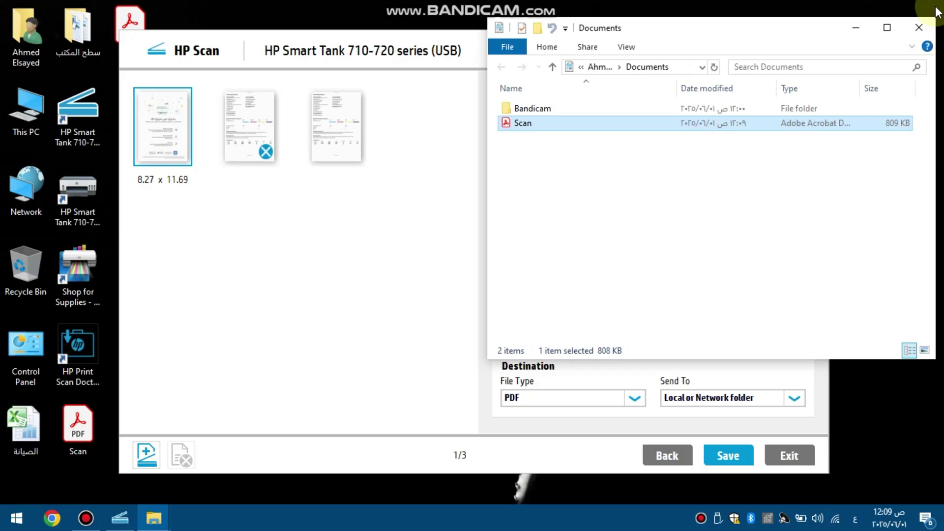
left_click(917, 27)
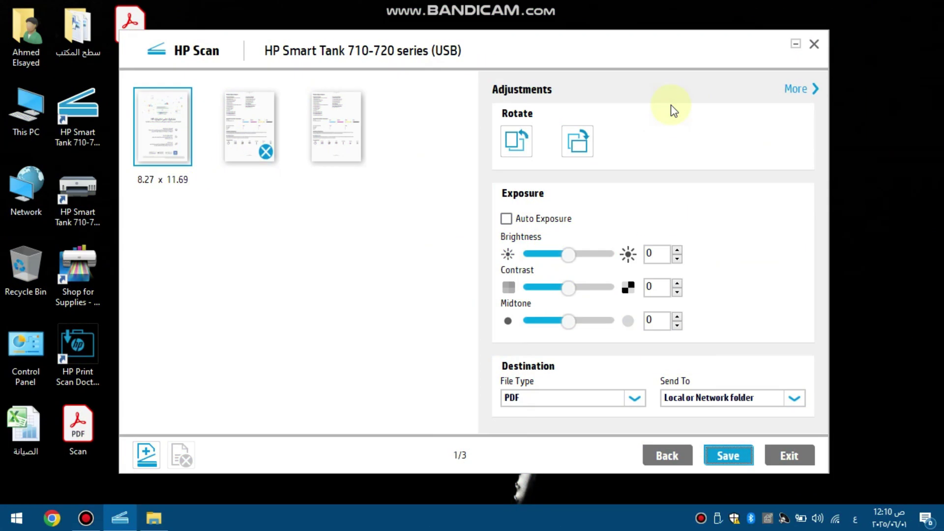
Return to the scan shortcuts and scan the page with Save as JPEG at a resolution of 600 ppi.
left_click(661, 453)
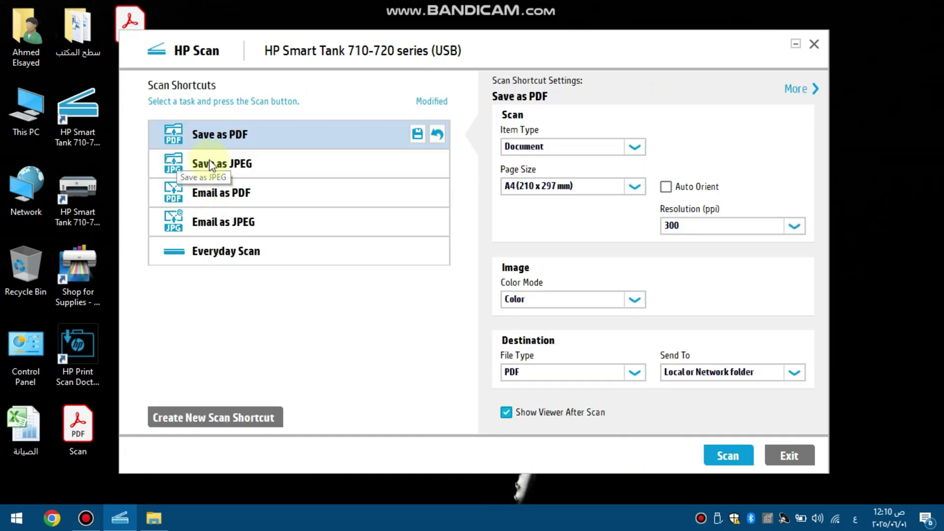
left_click(221, 163)
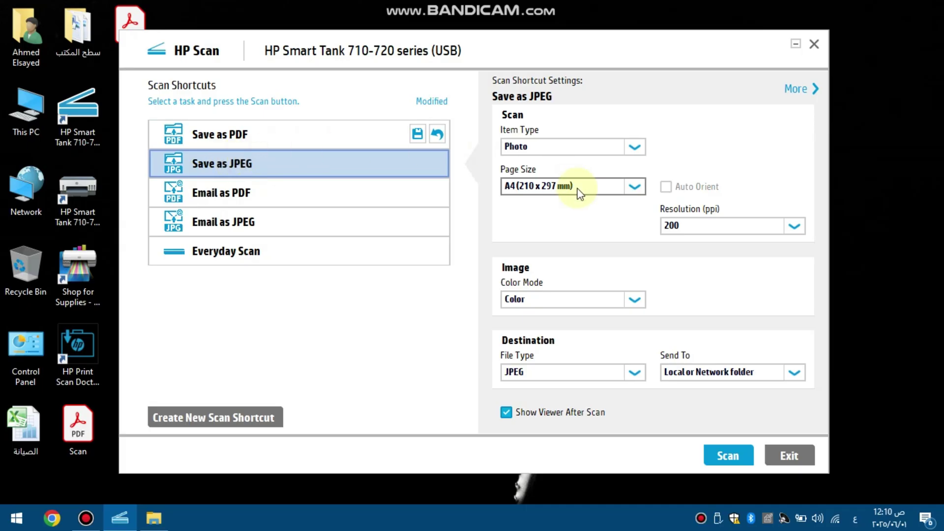
left_click(674, 220)
left_click(680, 222)
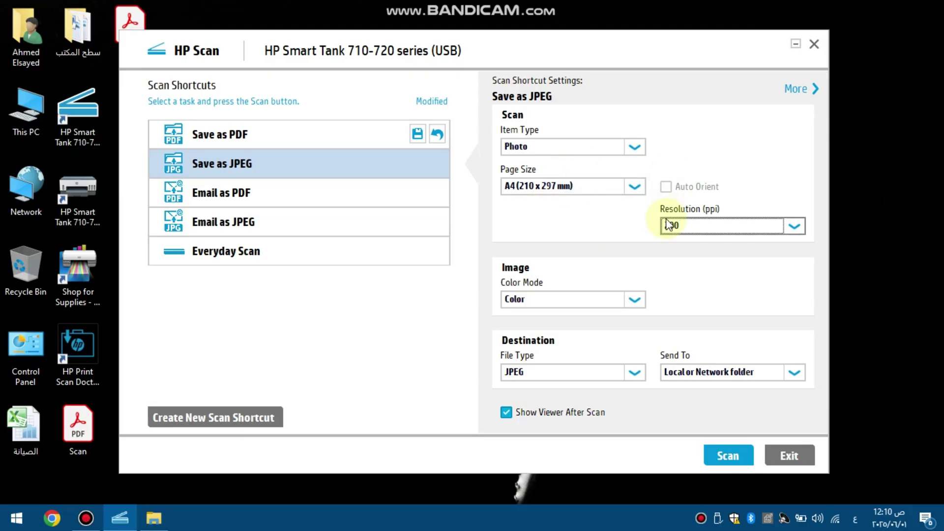
left_click(684, 227)
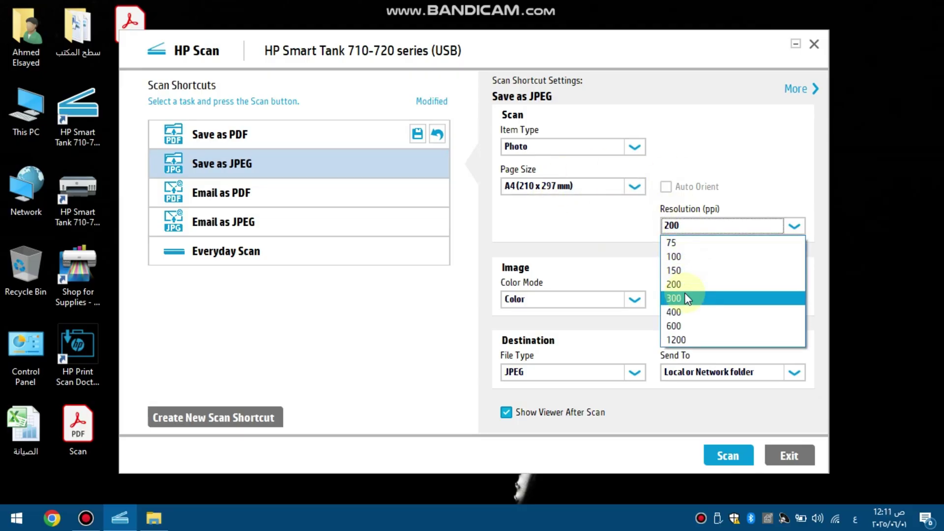
left_click(687, 323)
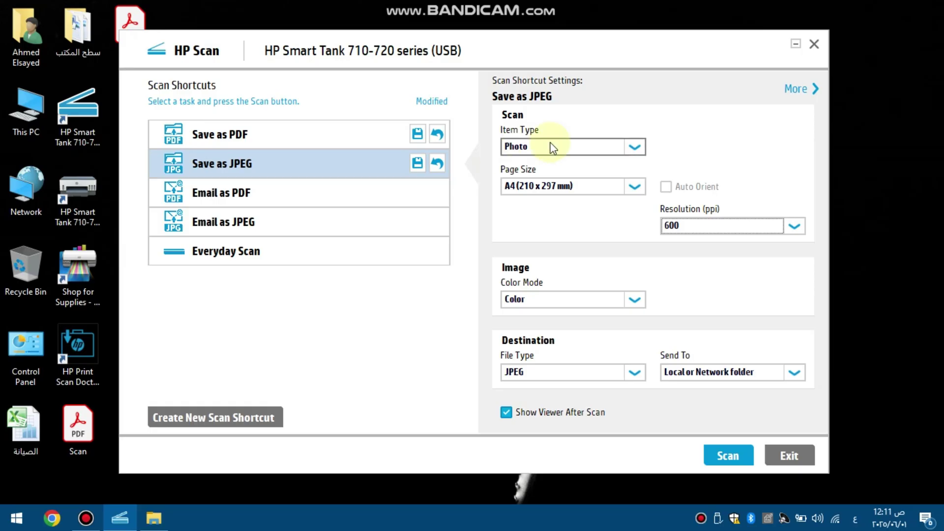
left_click(721, 449)
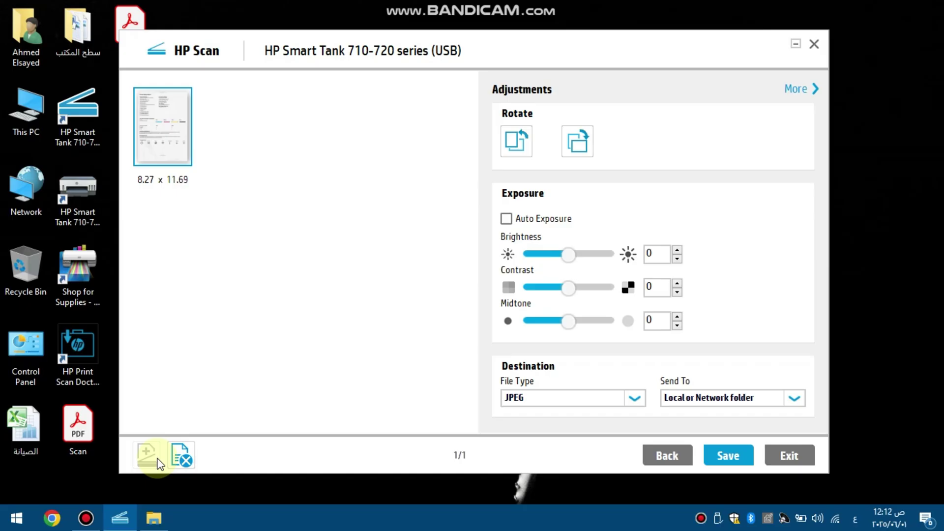
Save the scanned page to the Desktop as a JPEG named Scan.
left_click(729, 445)
left_click(177, 138)
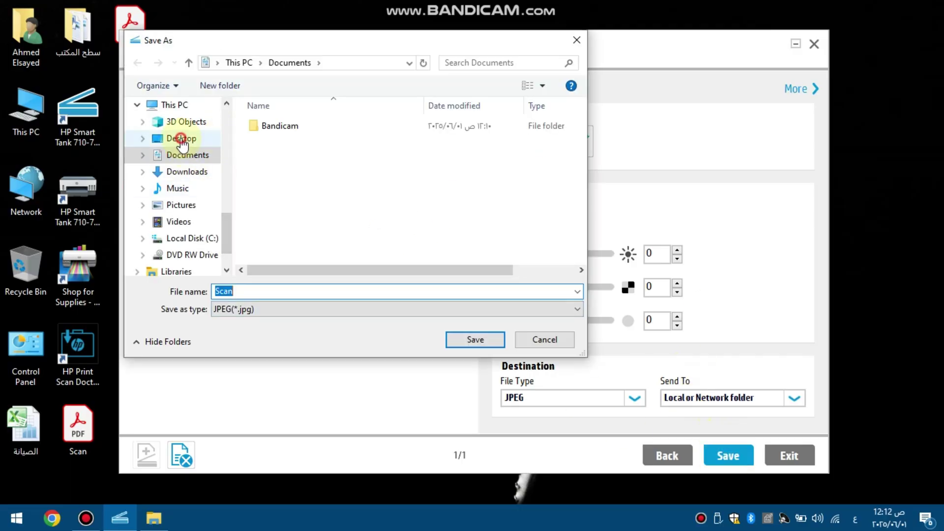
left_click(458, 347)
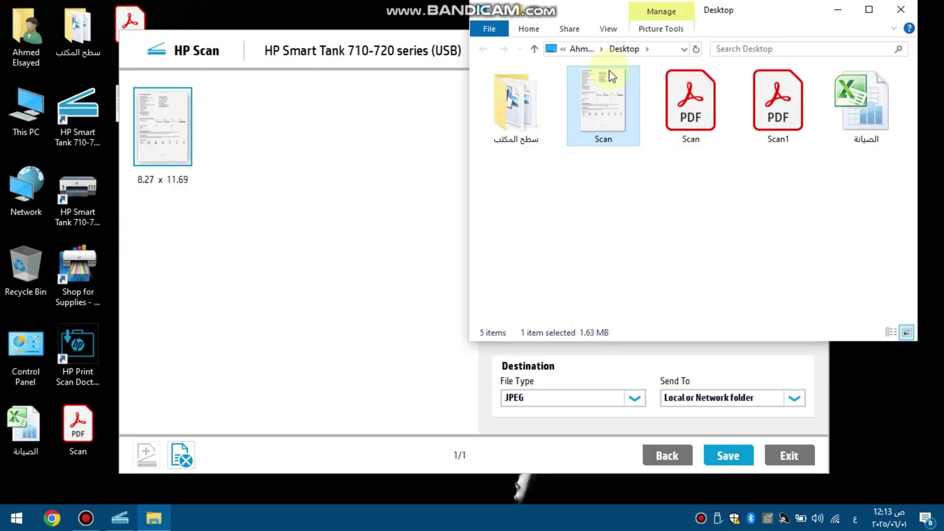
Open the saved Scan JPEG, zoom in to examine the page from top to bottom, and close it.
double_click(596, 107)
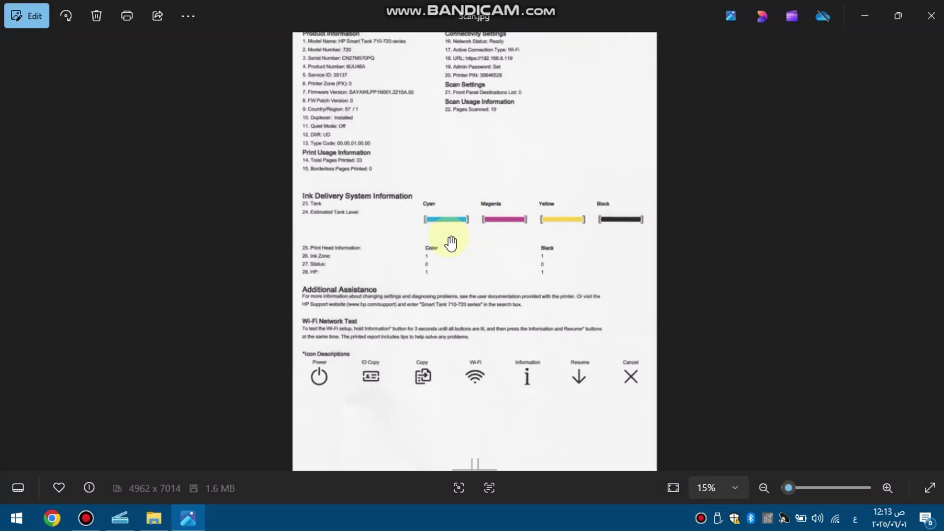
scroll(451, 242, "up", 2)
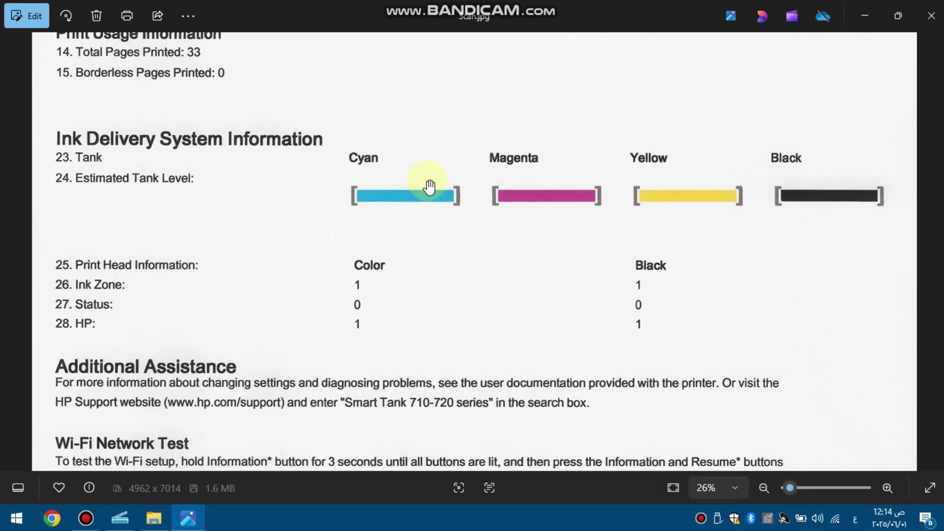
left_click_drag(431, 252, 434, 417)
scroll(427, 228, "up", 5)
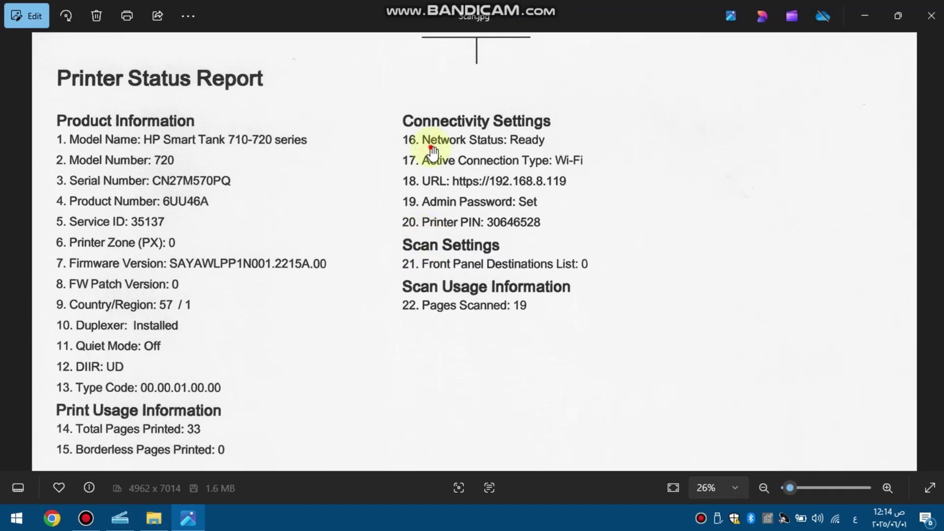
scroll(439, 254, "down", 6)
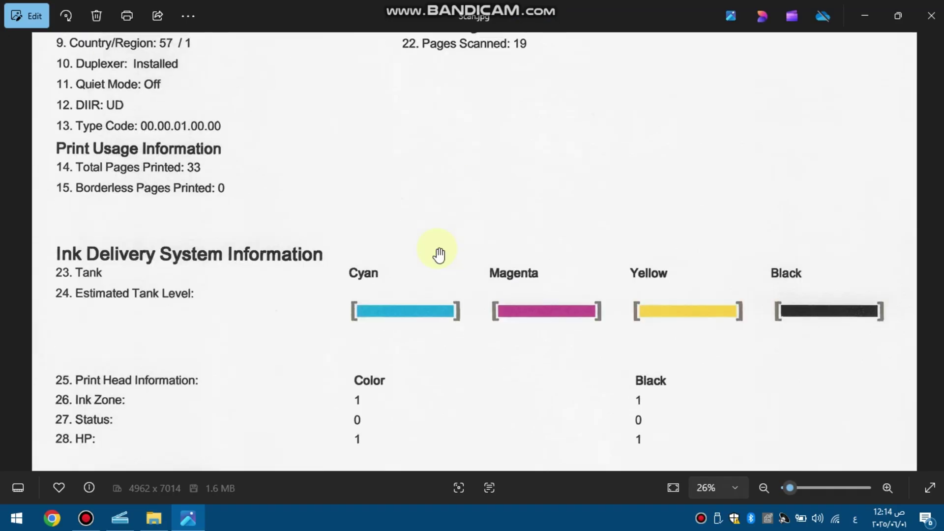
scroll(439, 254, "down", 4)
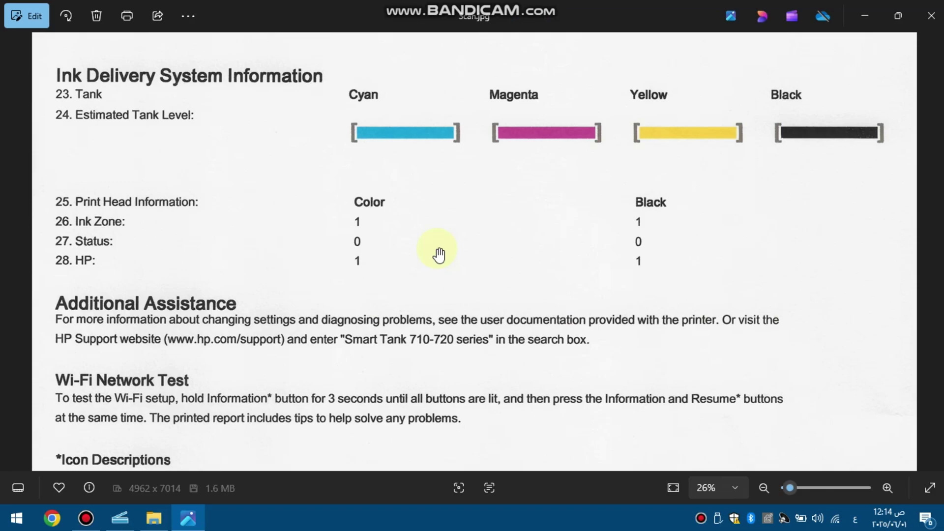
key("alt+F4")
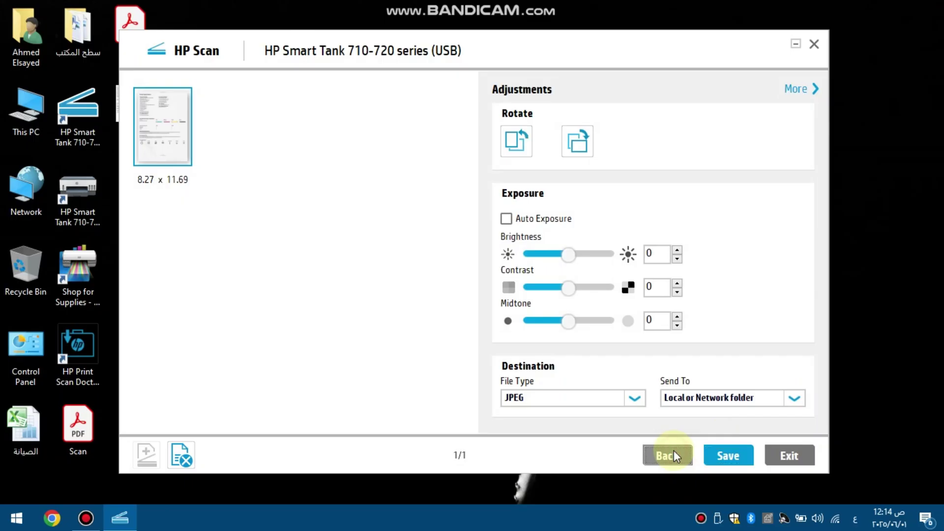
Return to the scan shortcuts and scan the page again as JPEG at a resolution of 200 ppi.
left_click(673, 450)
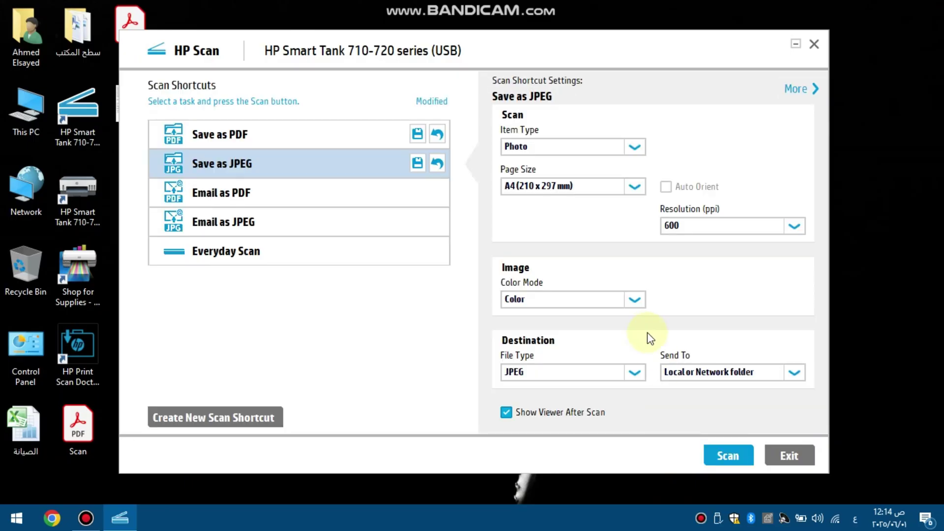
left_click(711, 226)
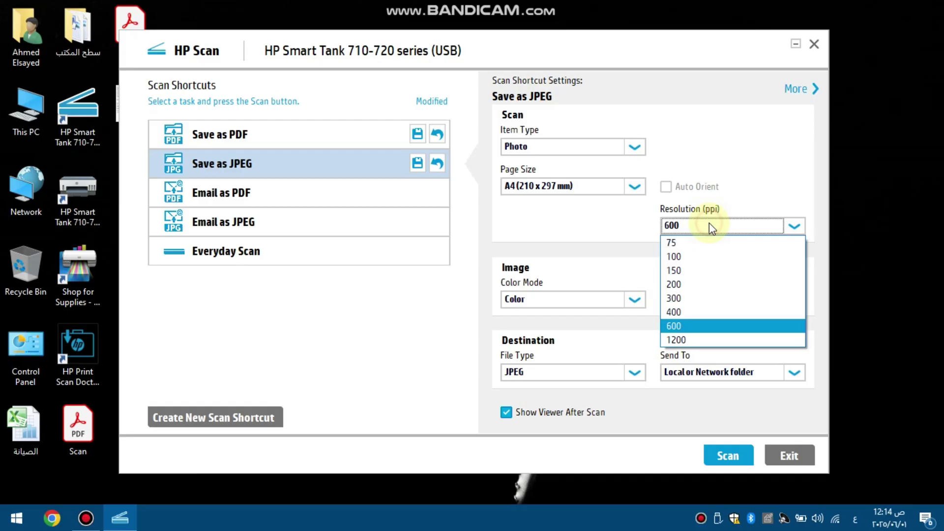
left_click(693, 283)
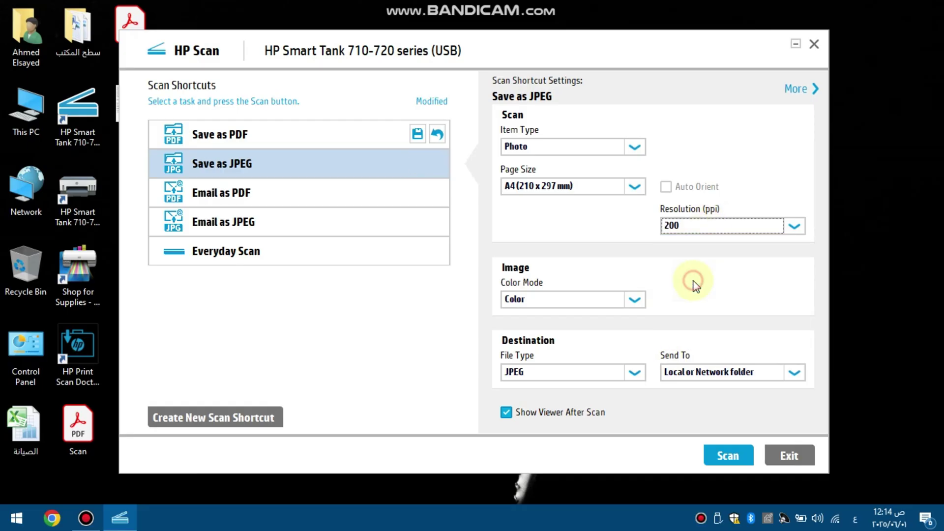
left_click(713, 461)
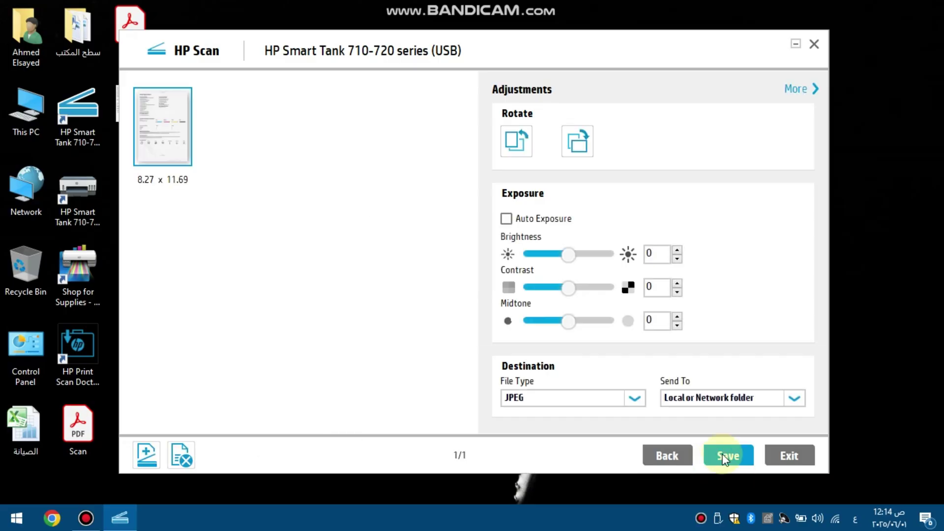
Save the new scan to the Desktop as a JPEG named Scan12.
left_click(725, 457)
left_click(183, 138)
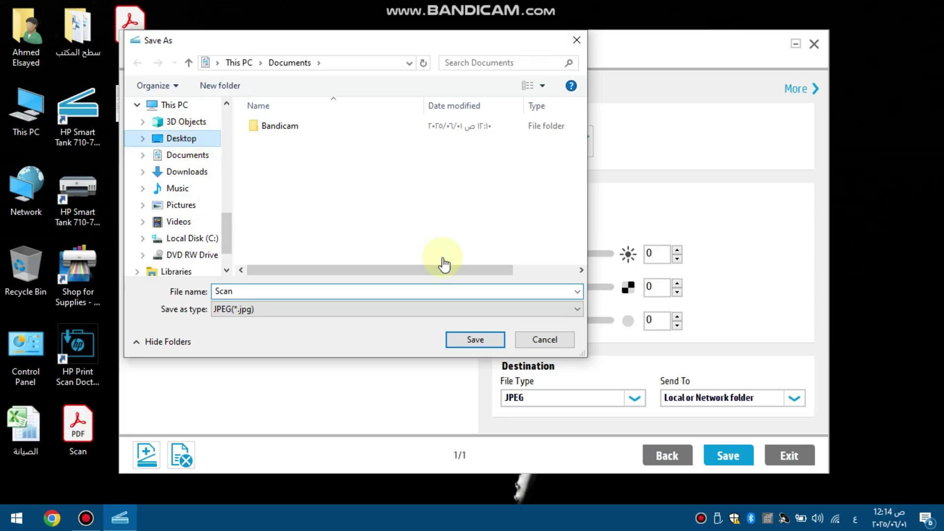
left_click(471, 340)
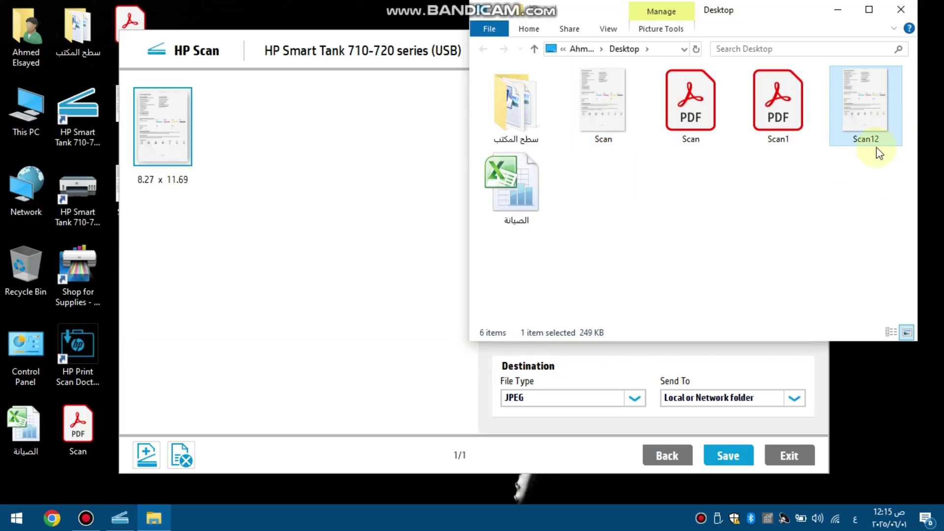
mouse_move(628, 116)
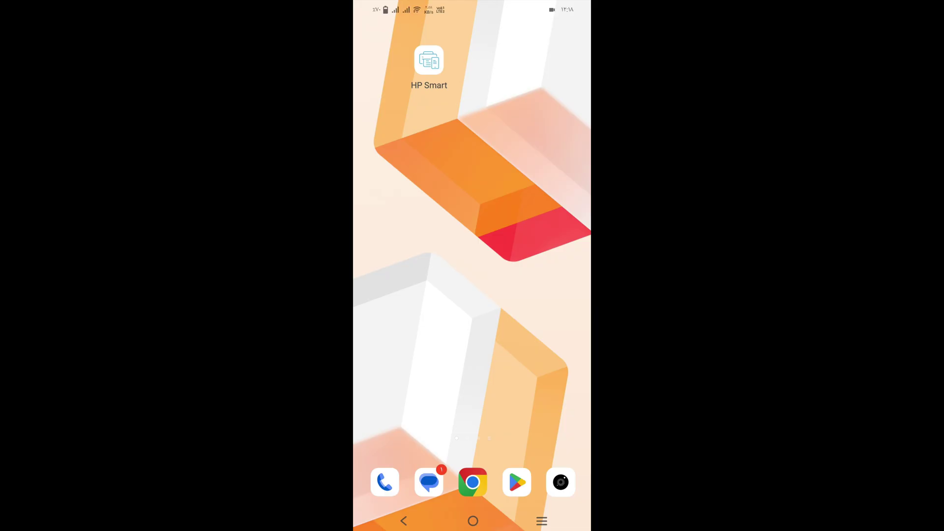
Open the HP Smart app on the phone and choose Printer Scan.
left_click(428, 60)
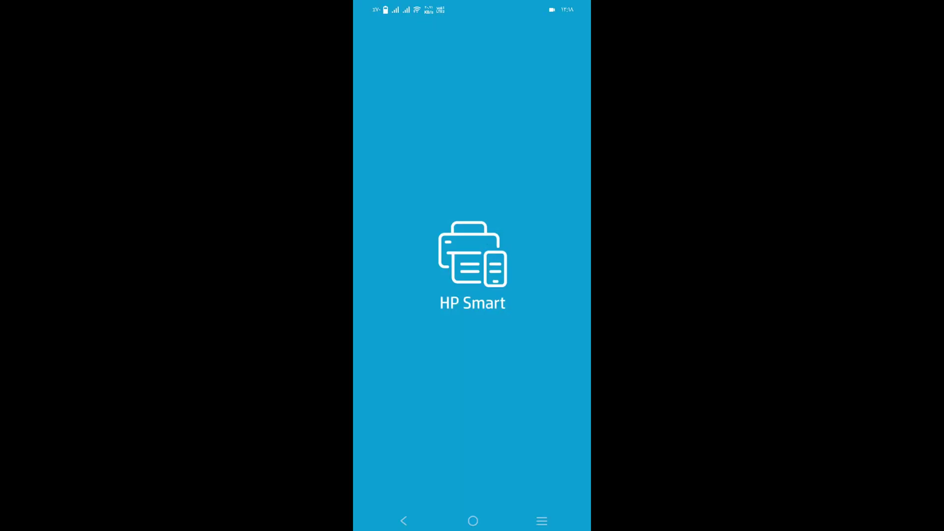
scroll(472, 265, "down", 5)
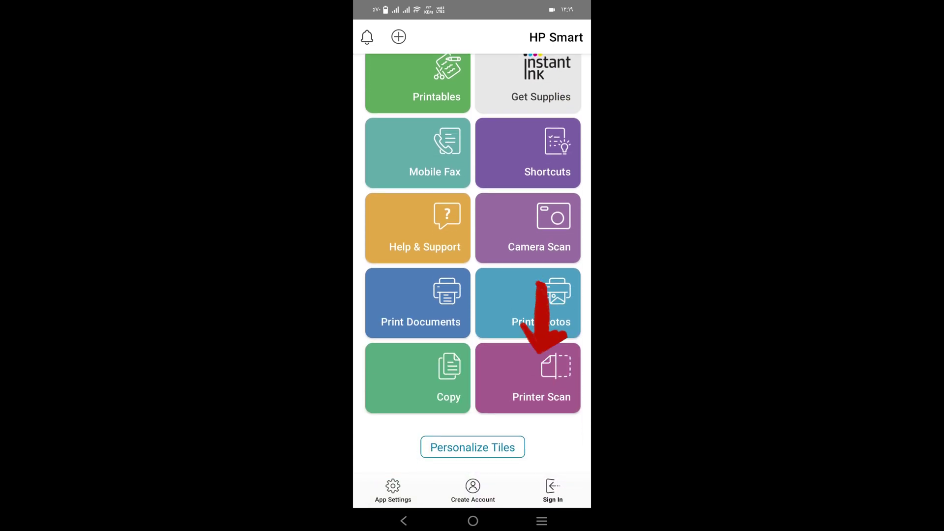
left_click(551, 381)
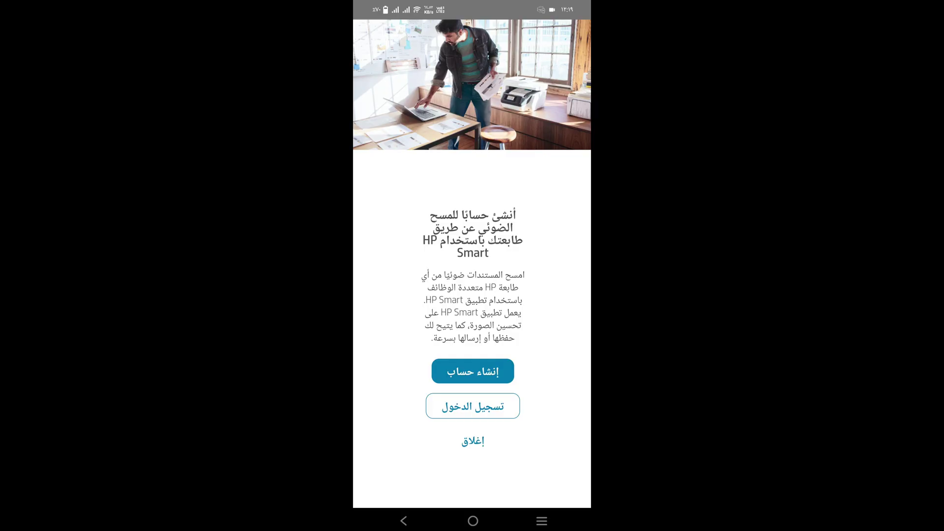
Open the HP account creation form and go through its last name, e-mail and password fields.
left_click(472, 371)
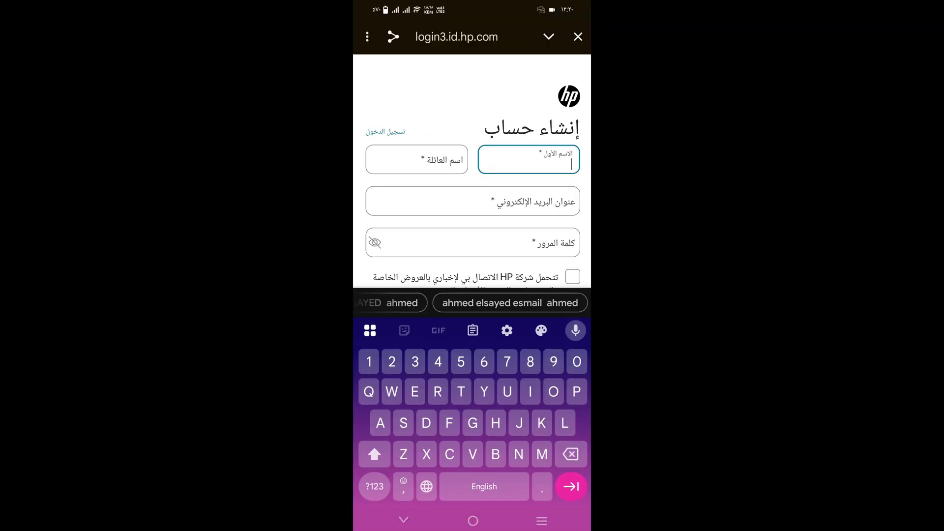
left_click(417, 159)
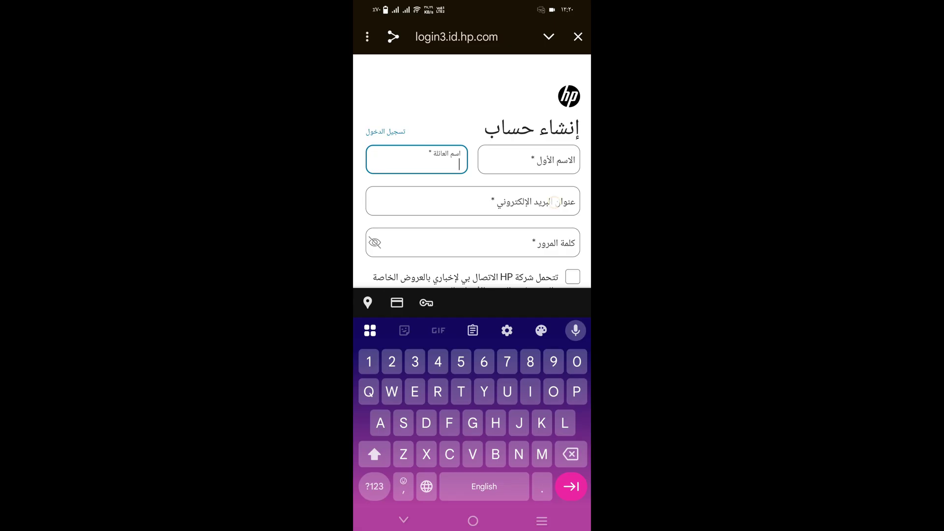
left_click(472, 201)
left_click(551, 254)
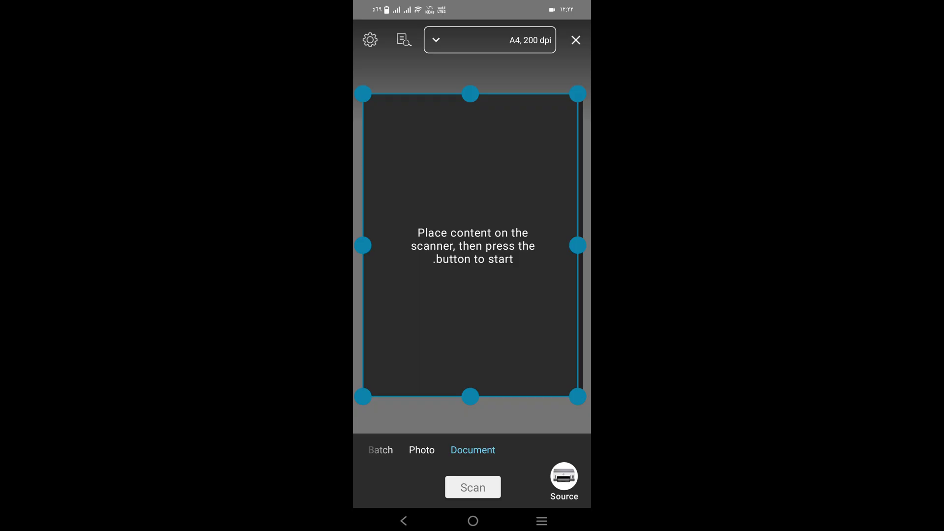
Leave the scan screen for the HP Smart home screen and open Printer Scan again.
left_click(403, 520)
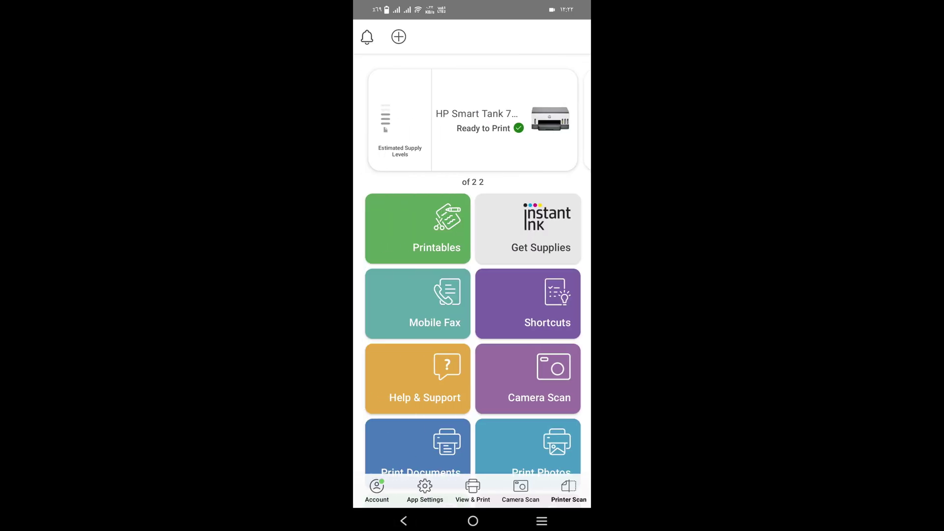
scroll(472, 295, "down", 4)
left_click(527, 378)
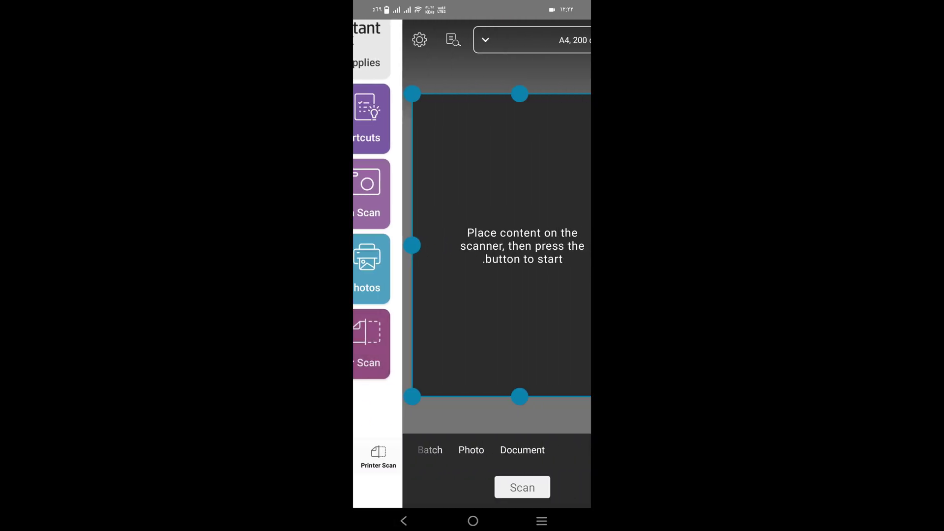